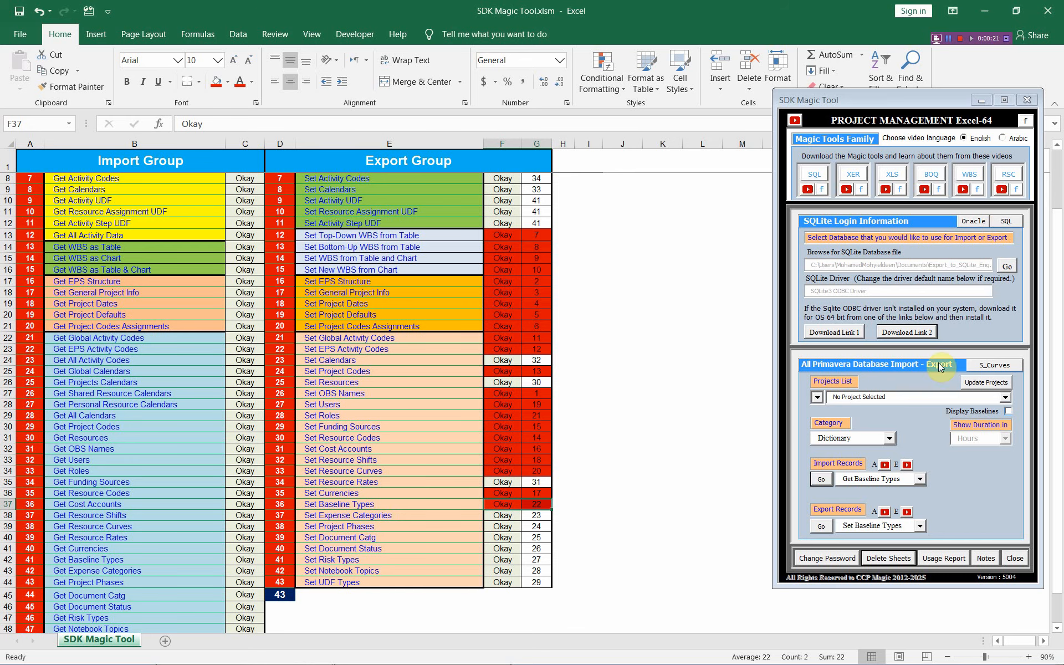
# Import the baseline types from the database using the Dictionary category and the Get Baseline Types record option, and dismiss the import summary
pyautogui.click(889, 438)
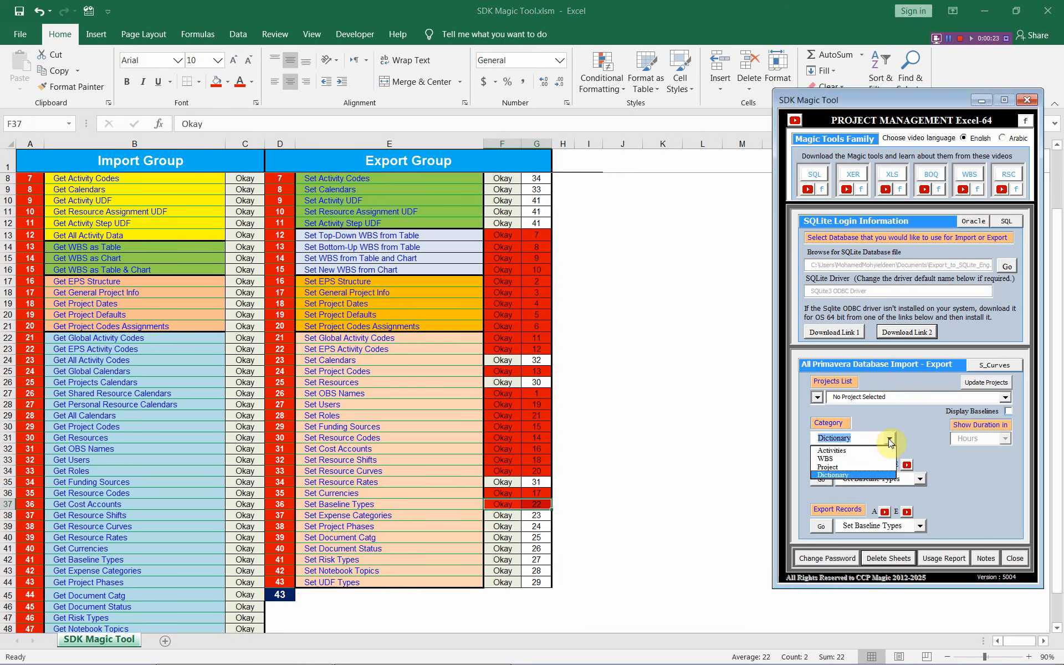
pyautogui.click(884, 475)
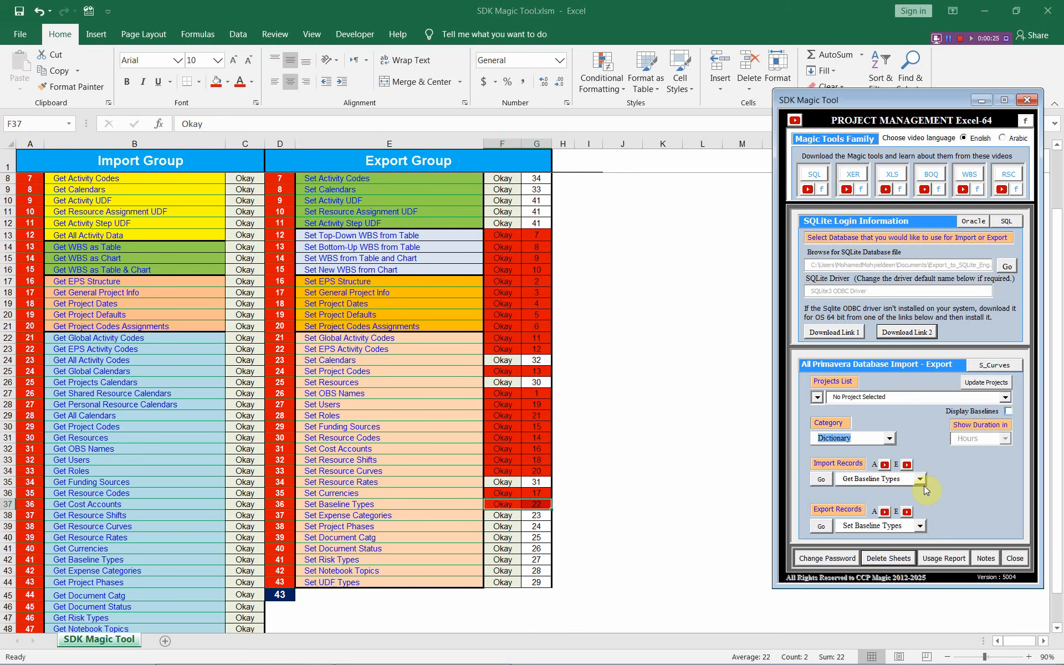
pyautogui.click(924, 479)
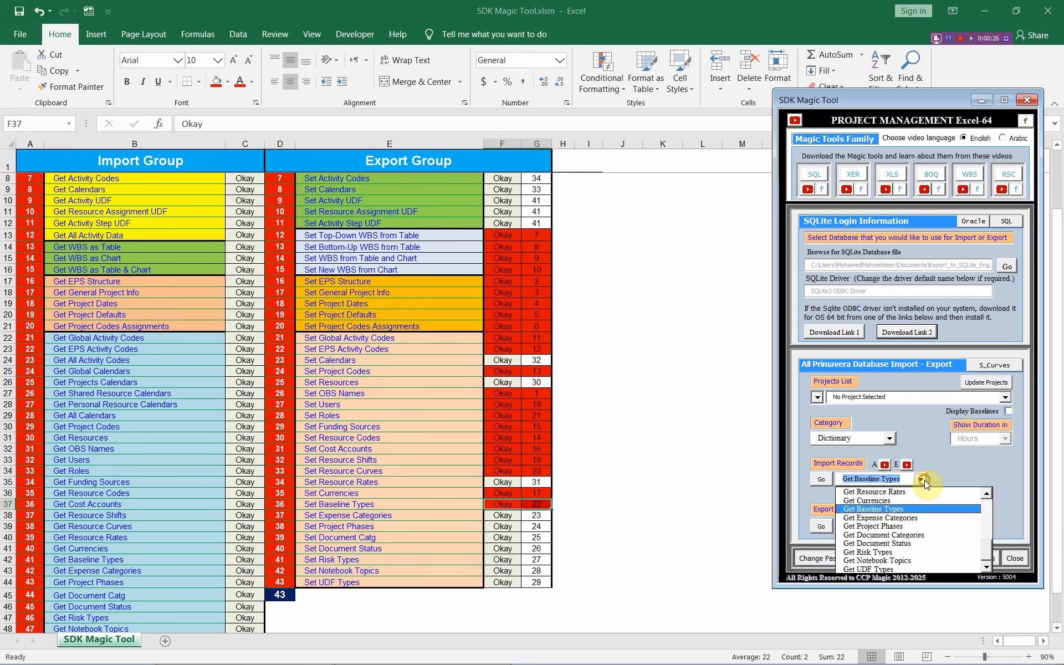
pyautogui.click(919, 508)
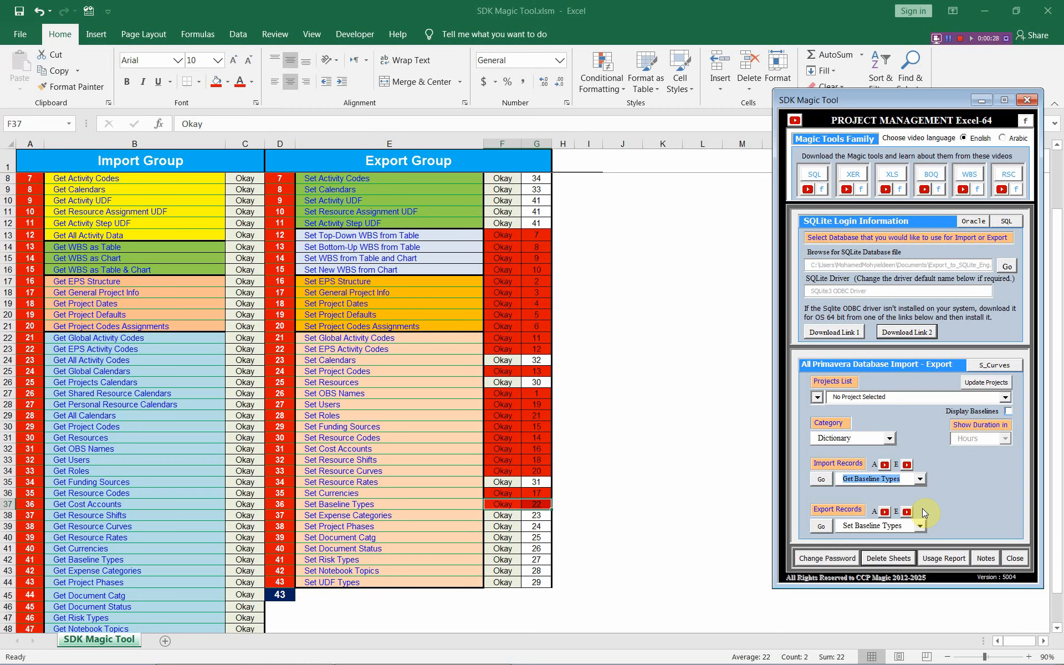
pyautogui.click(823, 479)
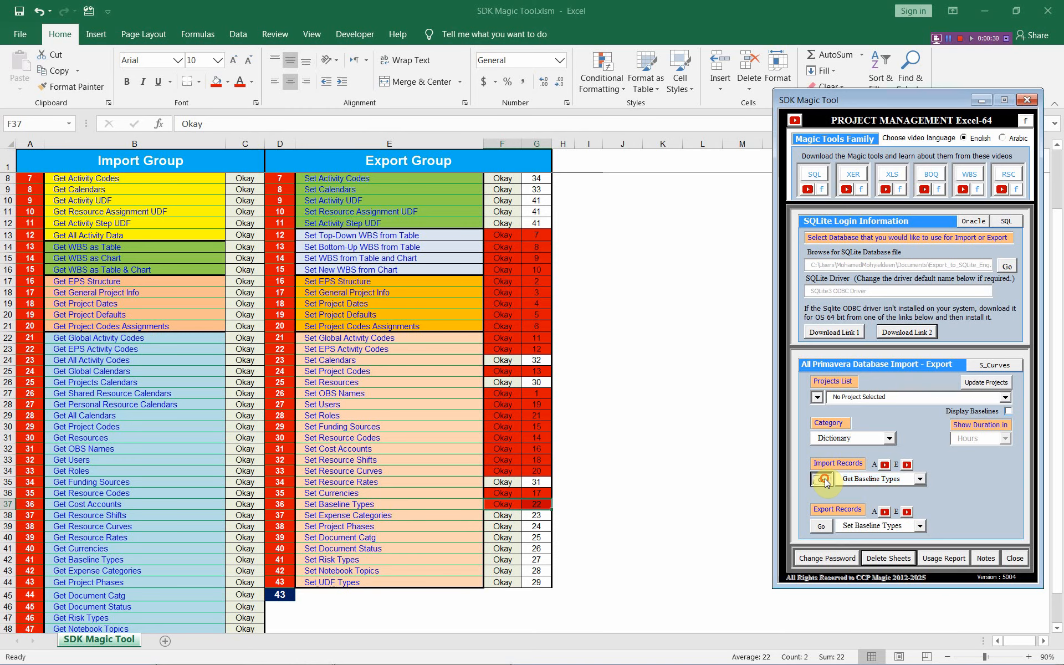
pyautogui.click(1010, 534)
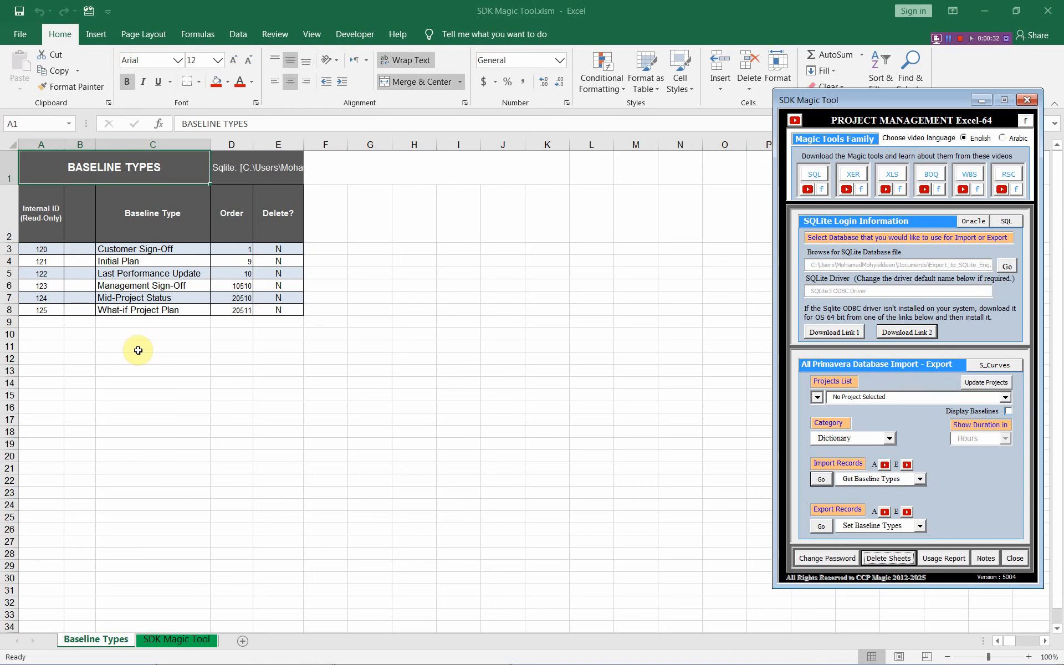
# Compare the imported baseline type rows with the Baseline Types list in Primavera P6's Admin Categories
pyautogui.moveTo(44, 248); pyautogui.dragTo(287, 304)
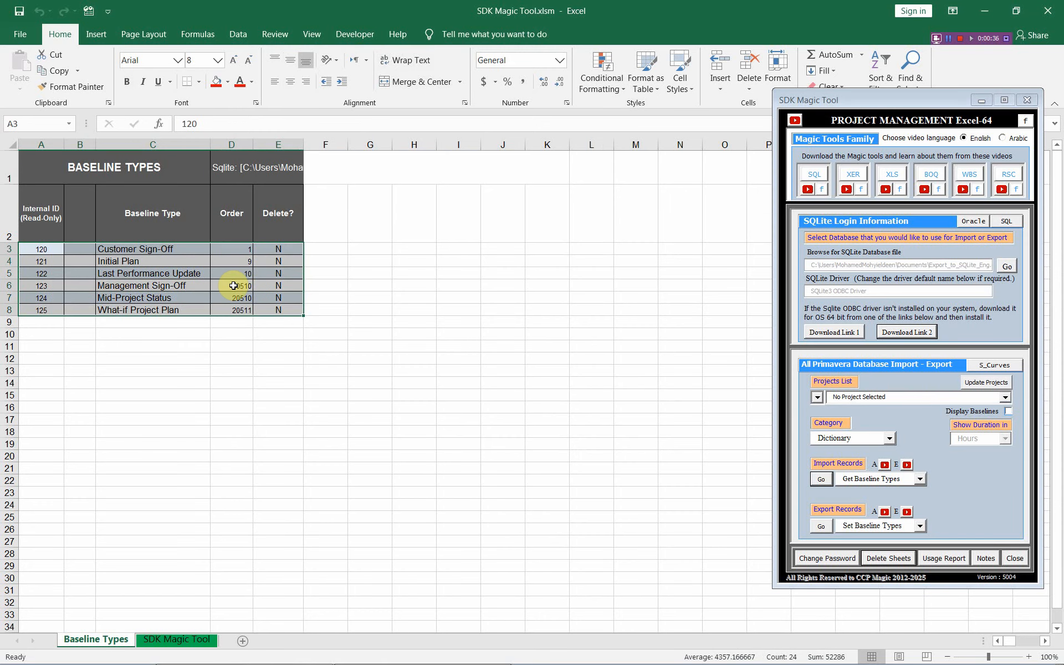
pyautogui.hotkey('alt', 'Tab')
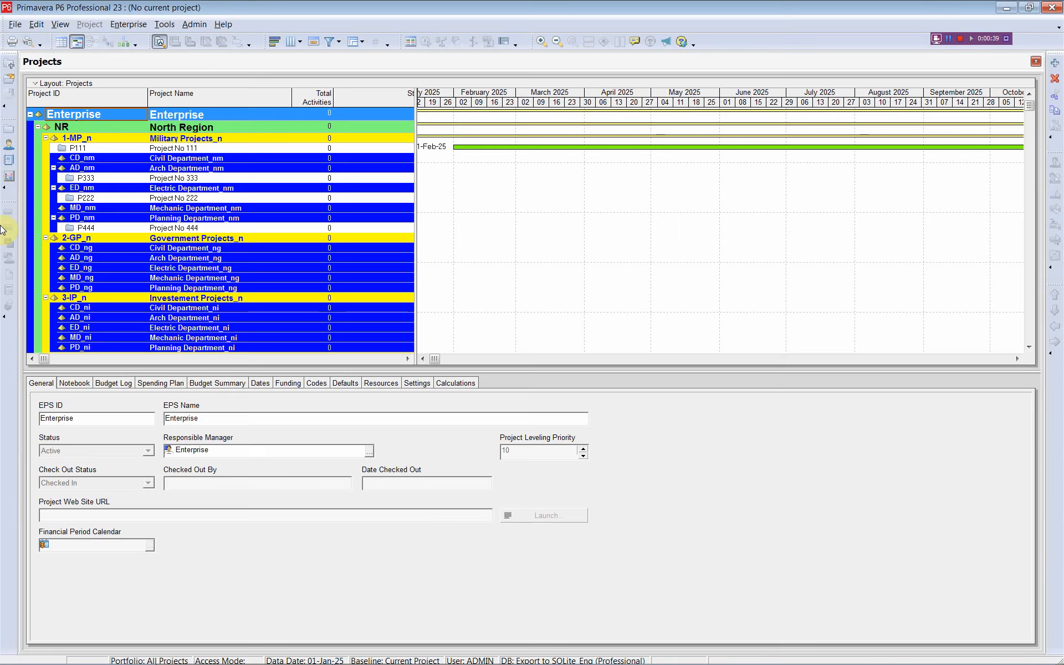
pyautogui.click(195, 24)
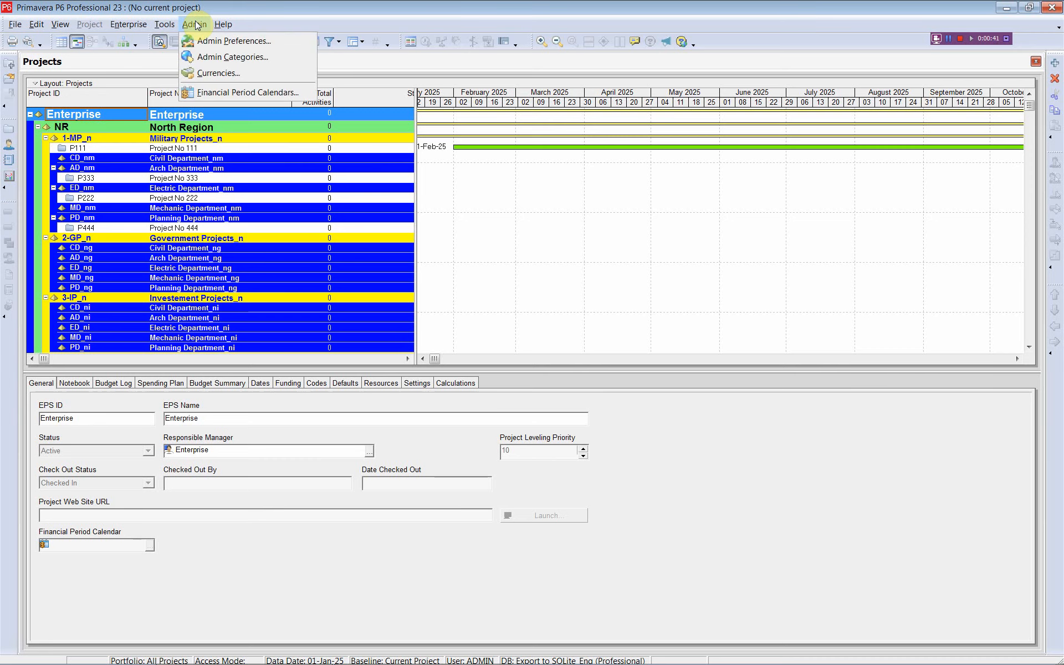
pyautogui.click(216, 57)
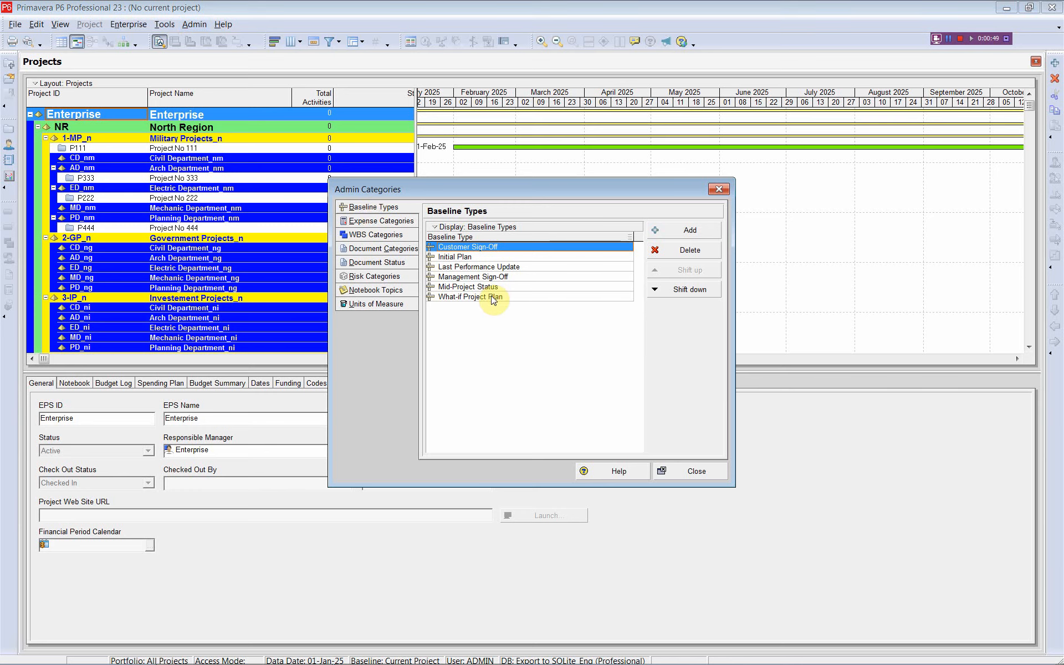
pyautogui.click(719, 189)
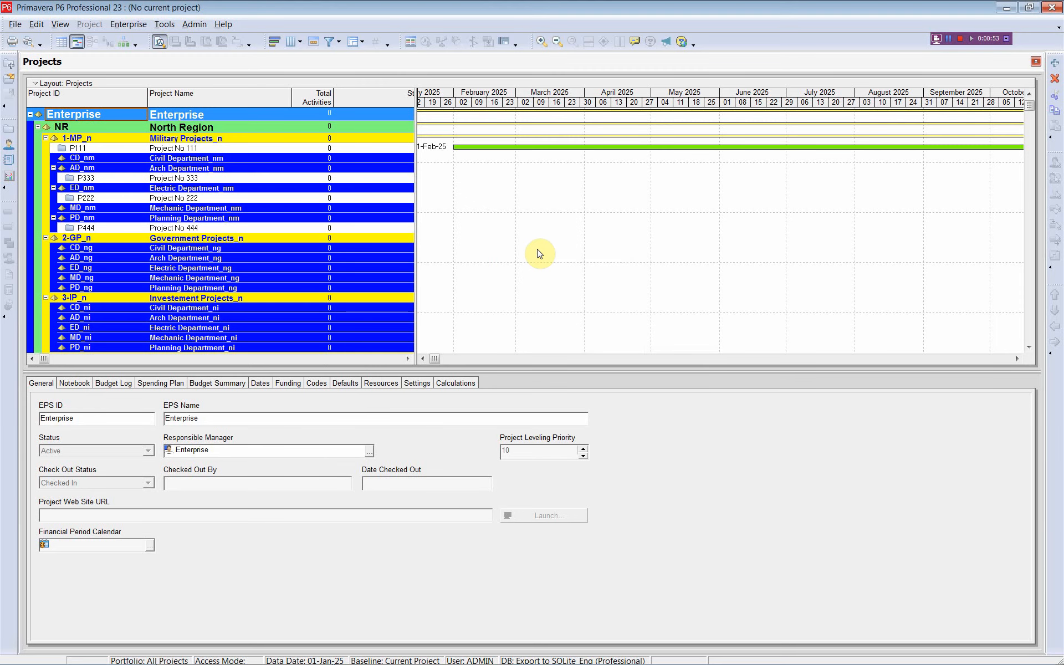
# Switch back to Excel and duplicate the Baseline Types sheet as a backup, returning to the original sheet
pyautogui.hotkey('alt', 'Tab')
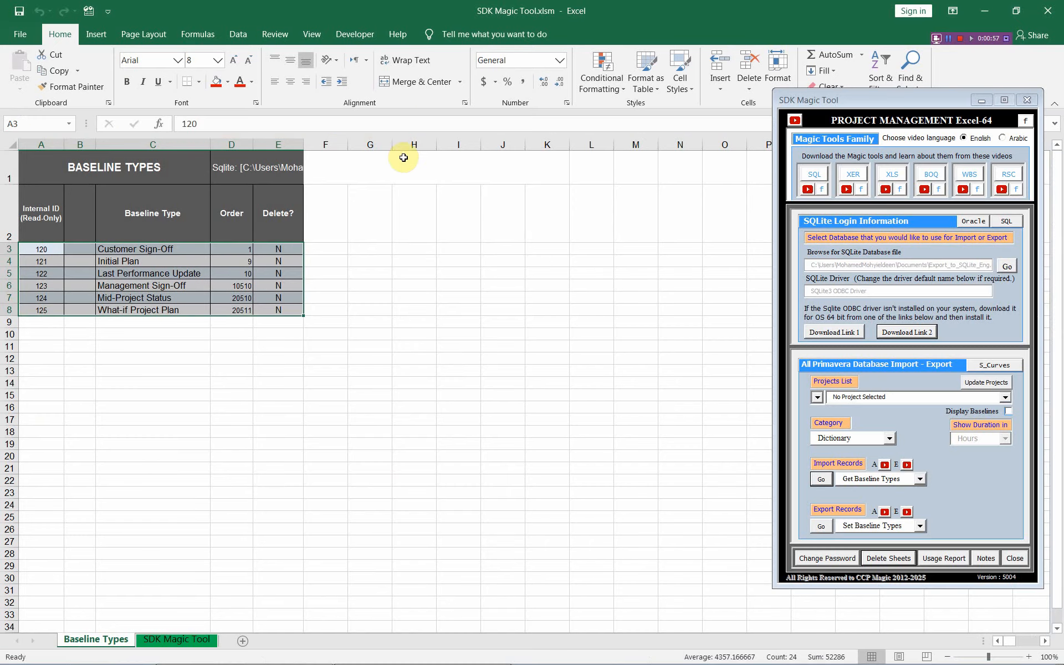
pyautogui.click(95, 164)
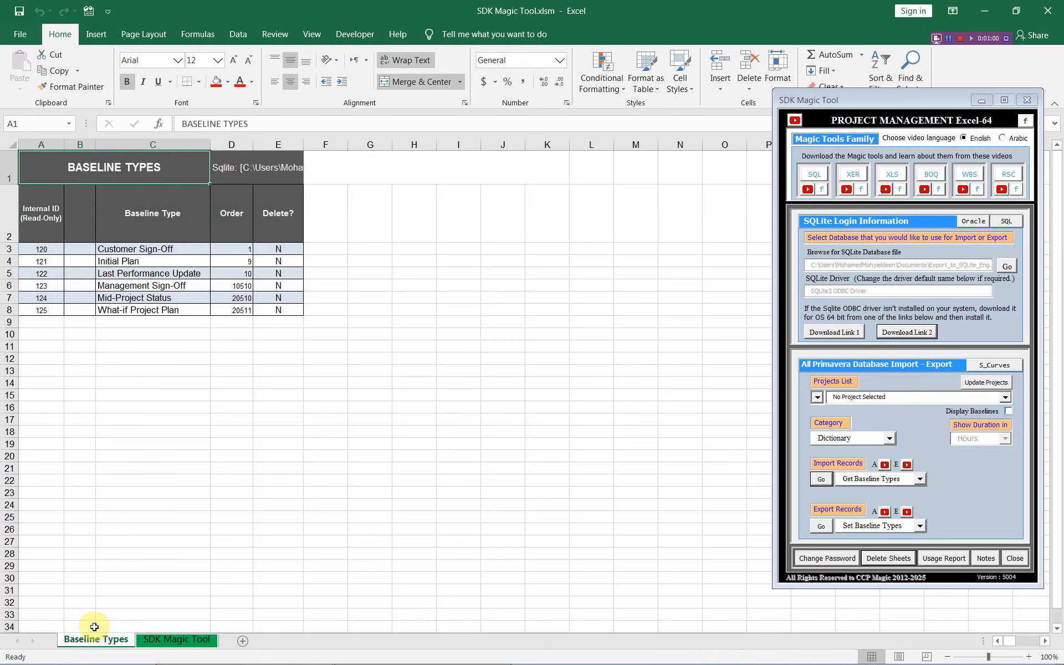
pyautogui.moveTo(101, 641); pyautogui.dragTo(143, 623)
pyautogui.click(121, 642)
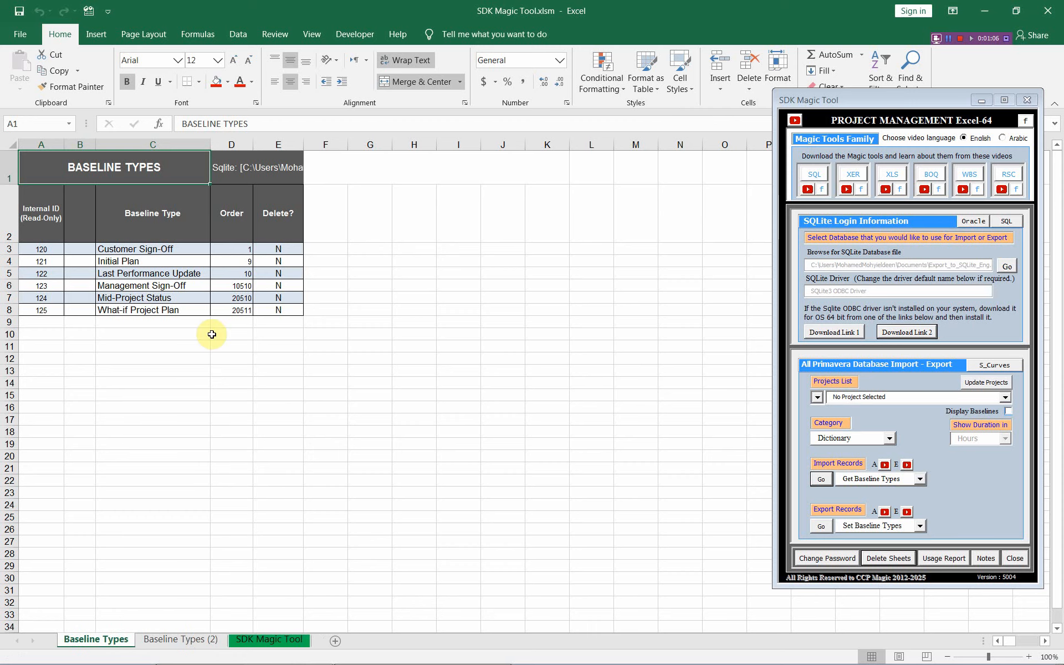
# Mark all baseline types in rows 3 to 8 for deletion by filling the Delete? column with y
pyautogui.click(262, 251)
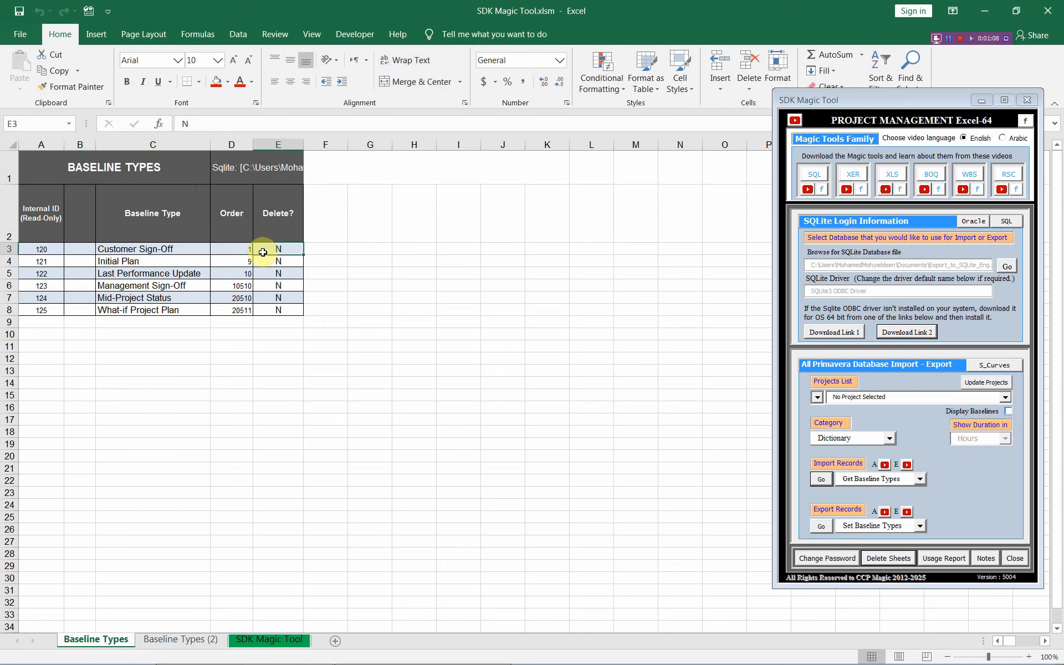
pyautogui.write('y')
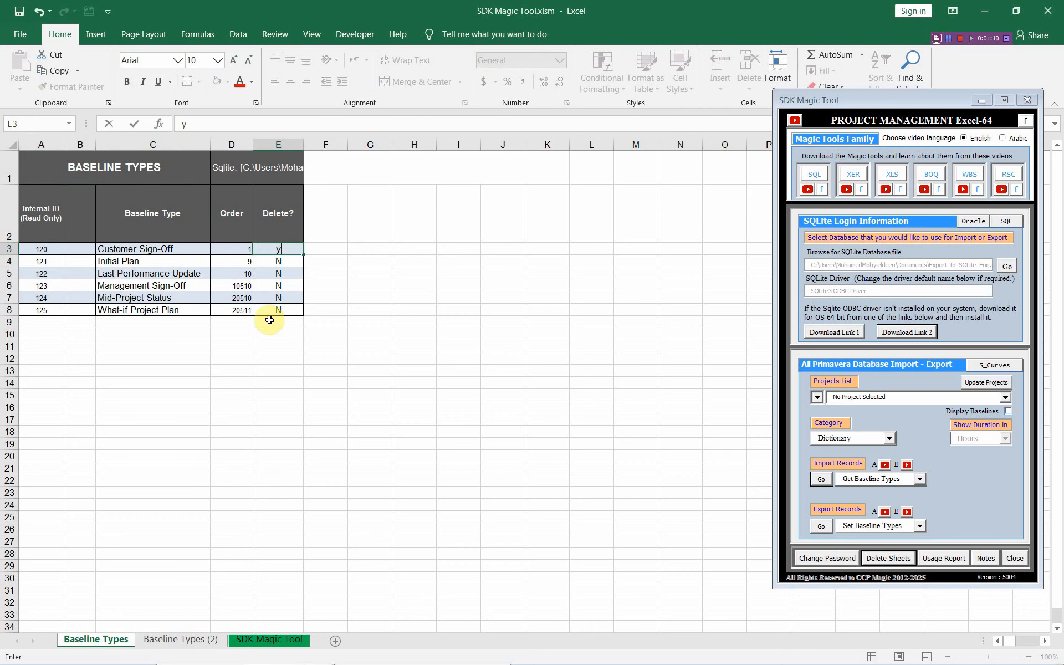
pyautogui.click(288, 347)
pyautogui.click(288, 252)
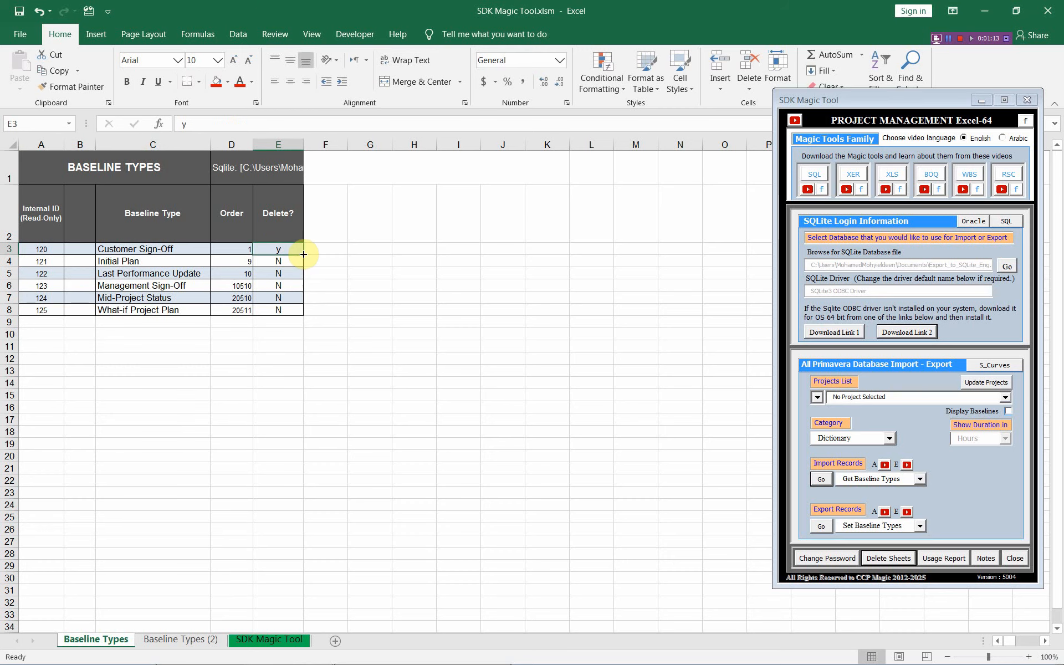
pyautogui.doubleClick(302, 252)
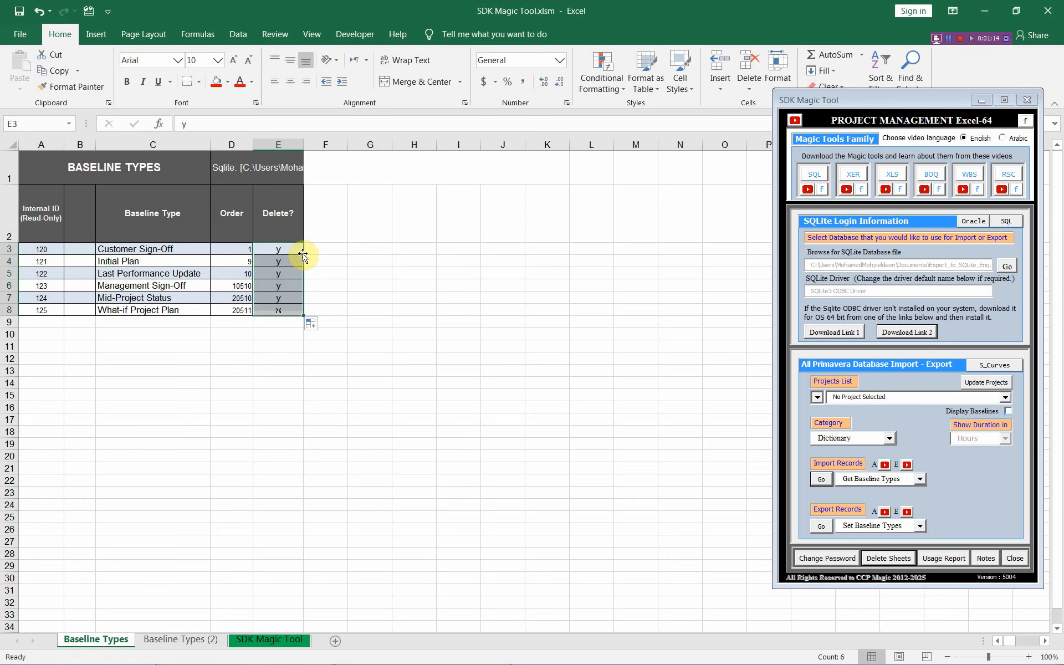
pyautogui.click(41, 251)
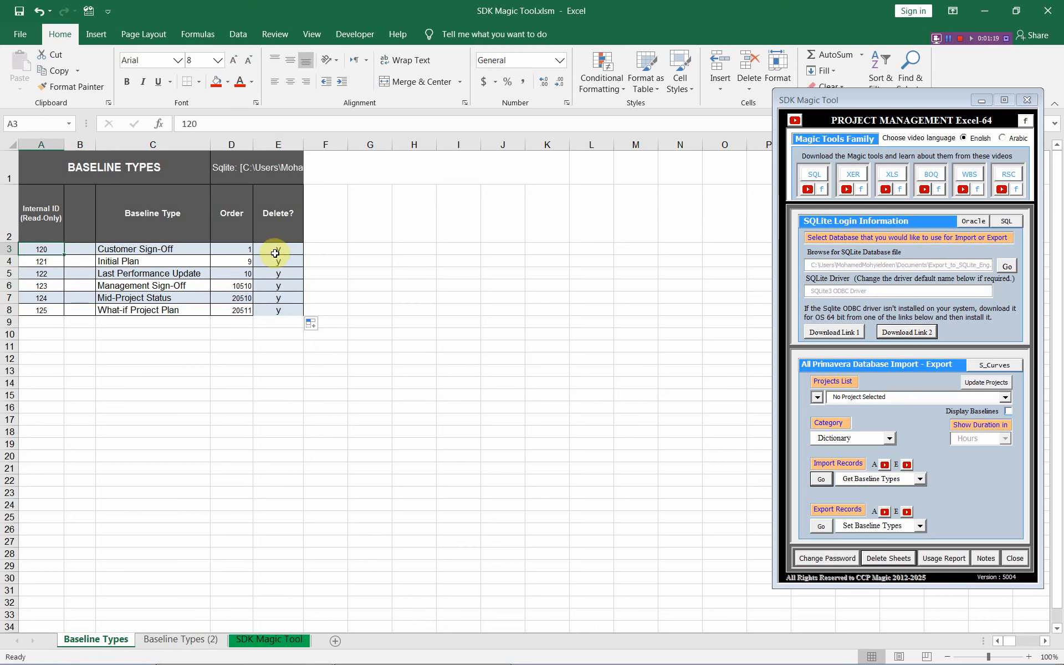
# Export the deletions with Set Baseline Types, and re-import the table with Get Baseline Types, dismissing the summary
pyautogui.click(823, 528)
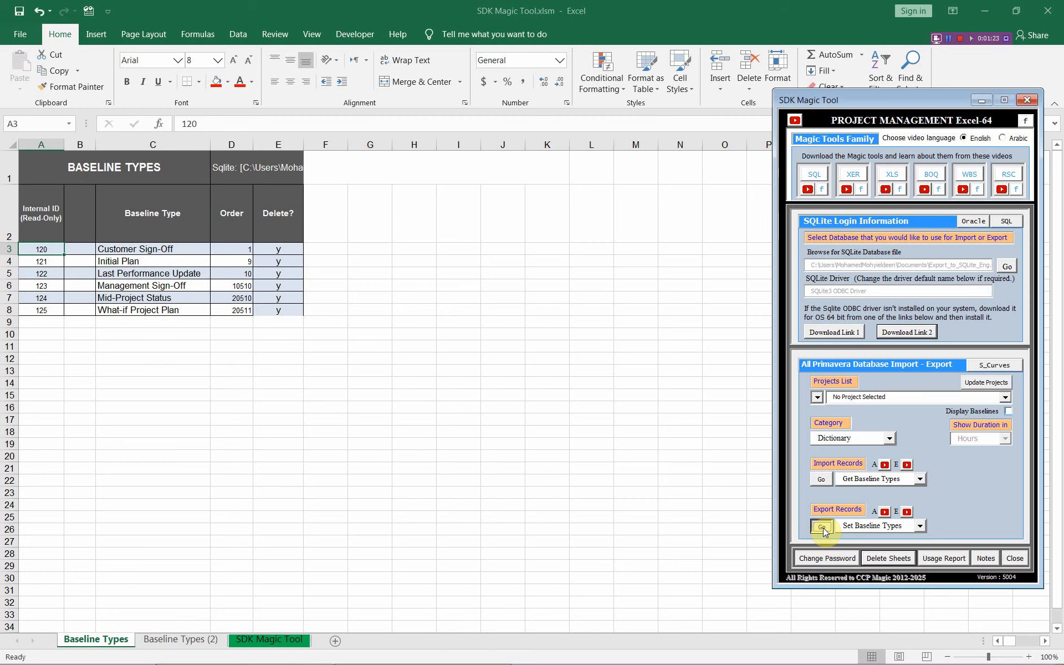
pyautogui.click(613, 390)
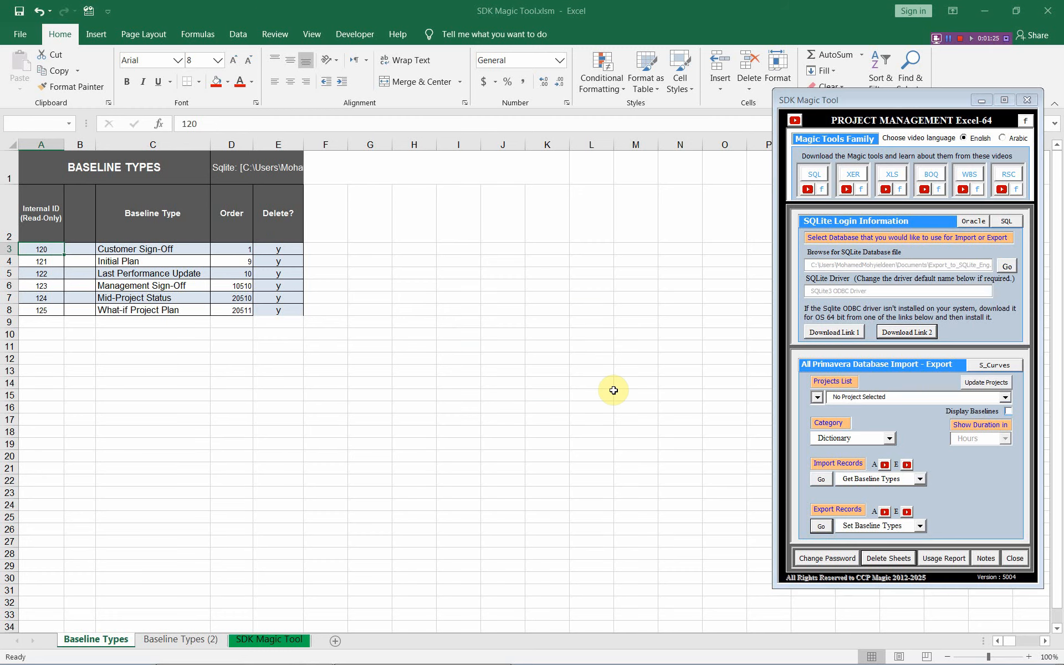
pyautogui.click(821, 481)
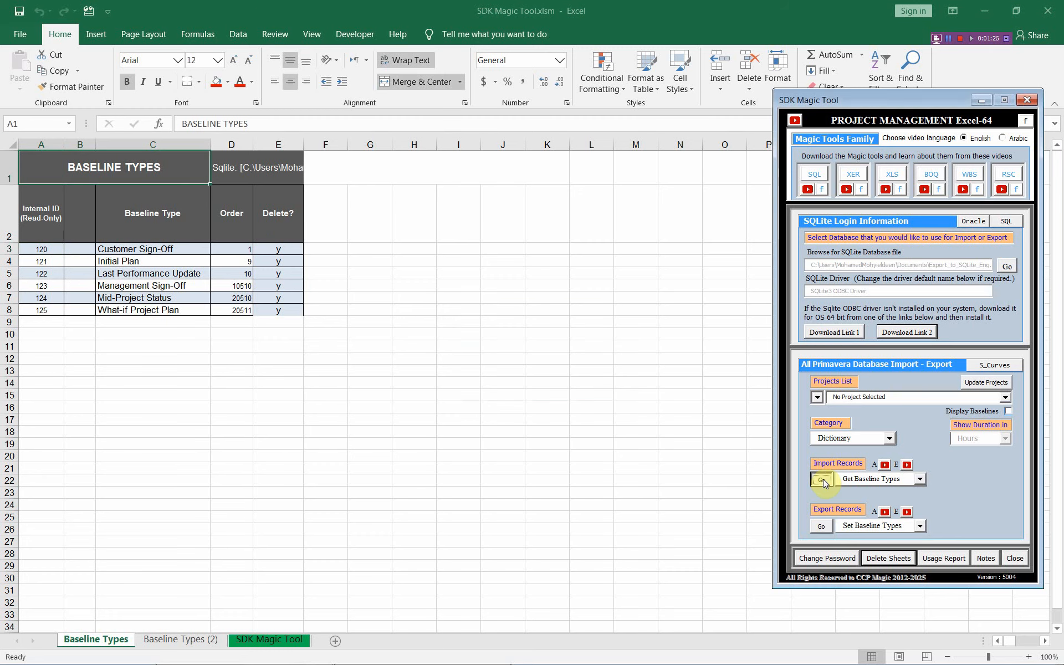
pyautogui.click(49, 245)
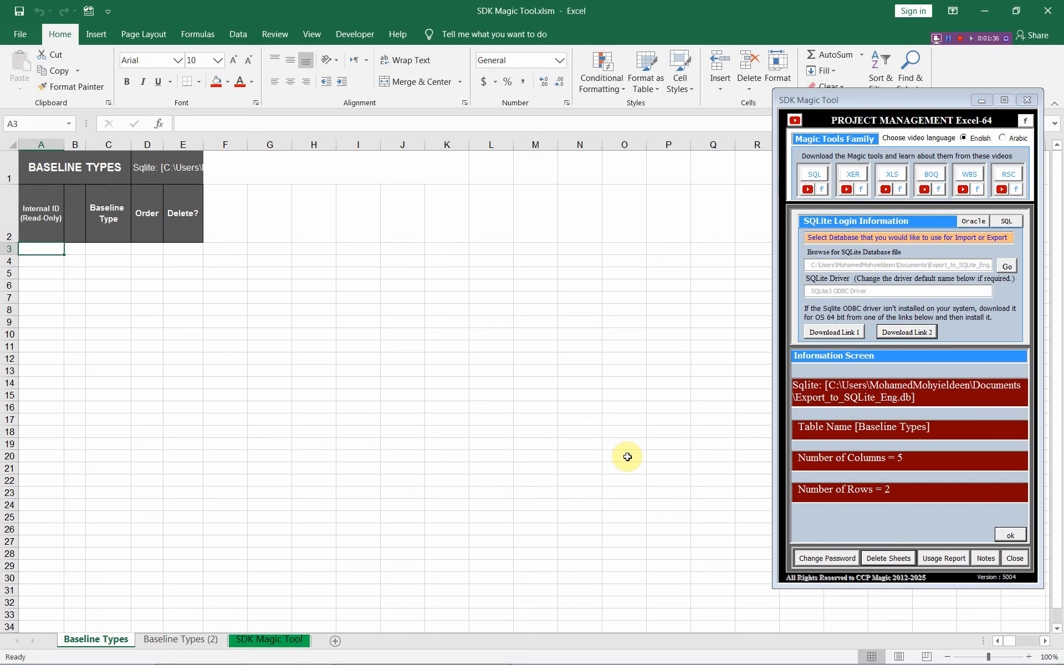
pyautogui.click(1009, 535)
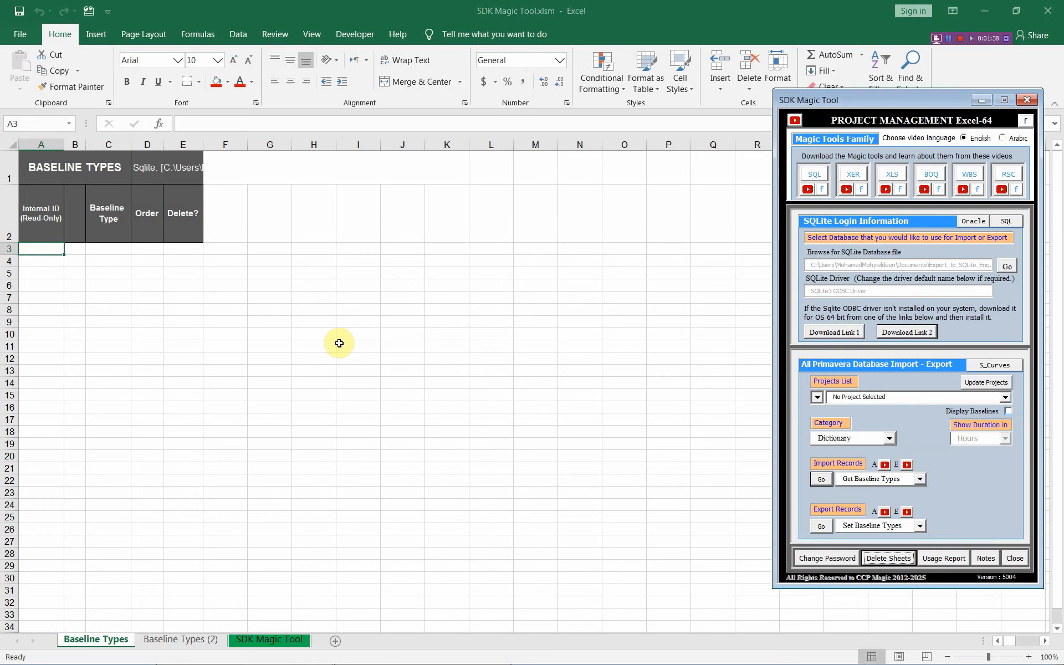
# Switch to Primavera P6, refresh the data, and check the Baseline Types list in Admin Categories
pyautogui.hotkey('alt', 'Tab')
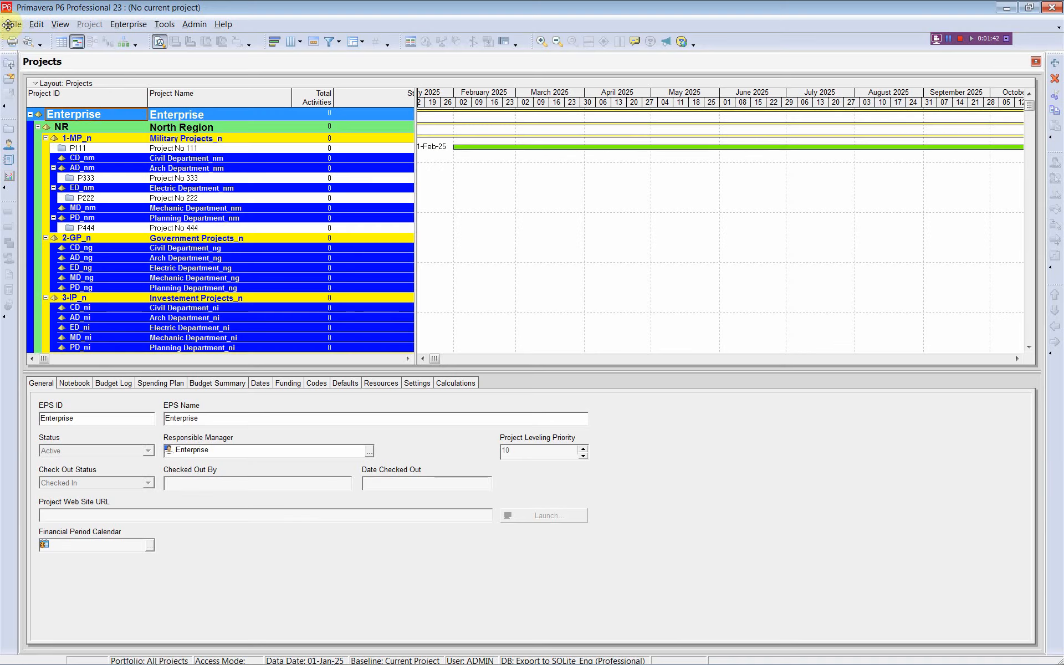
pyautogui.click(15, 24)
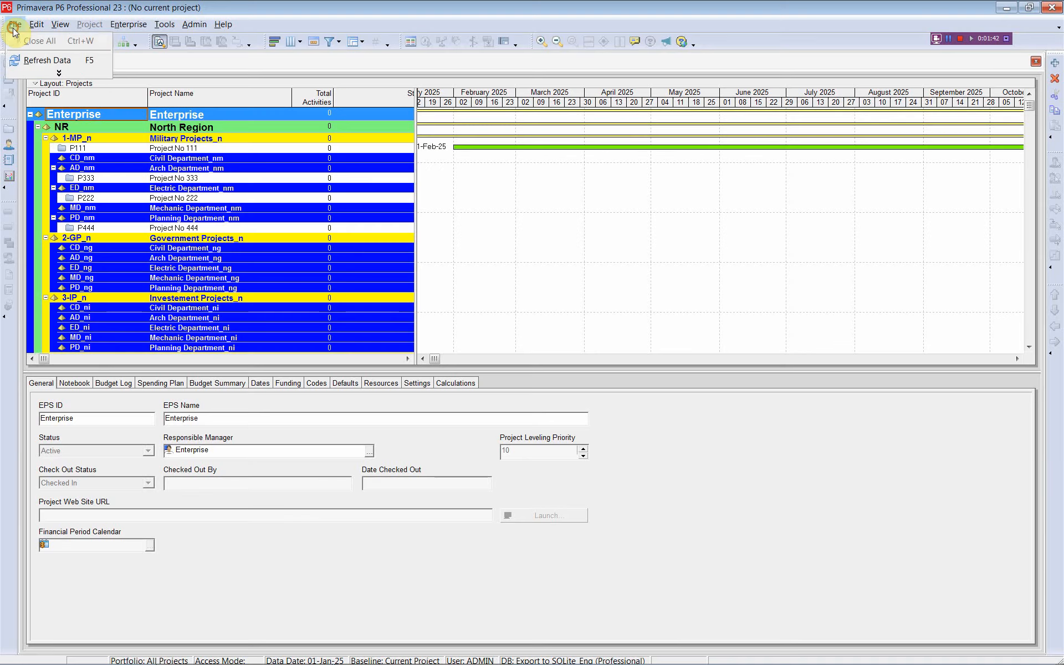
pyautogui.click(33, 60)
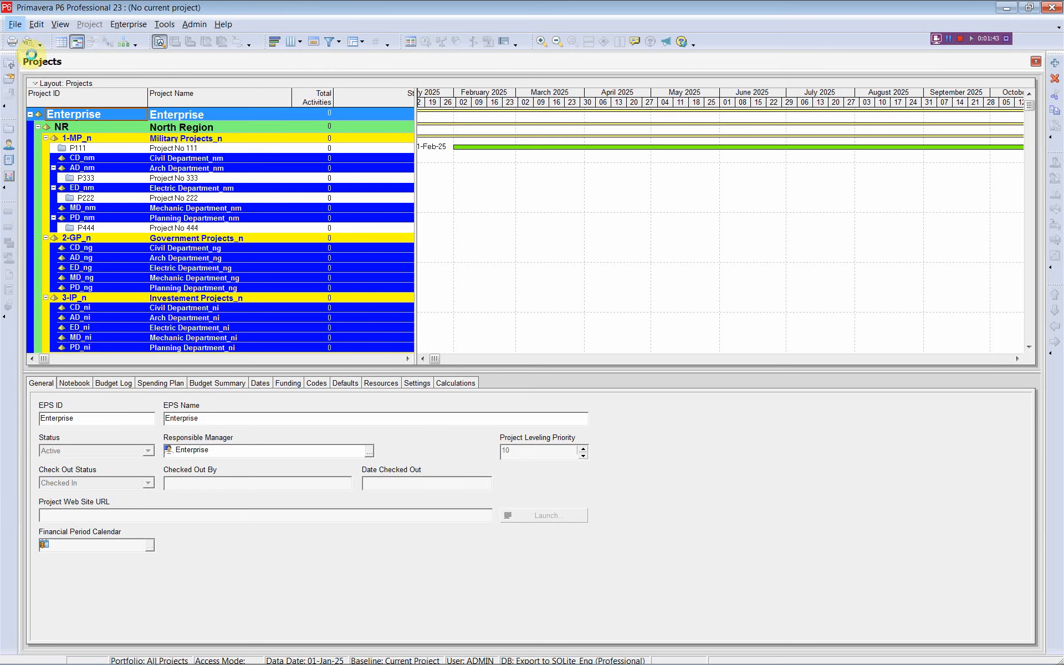
pyautogui.click(185, 27)
pyautogui.click(224, 58)
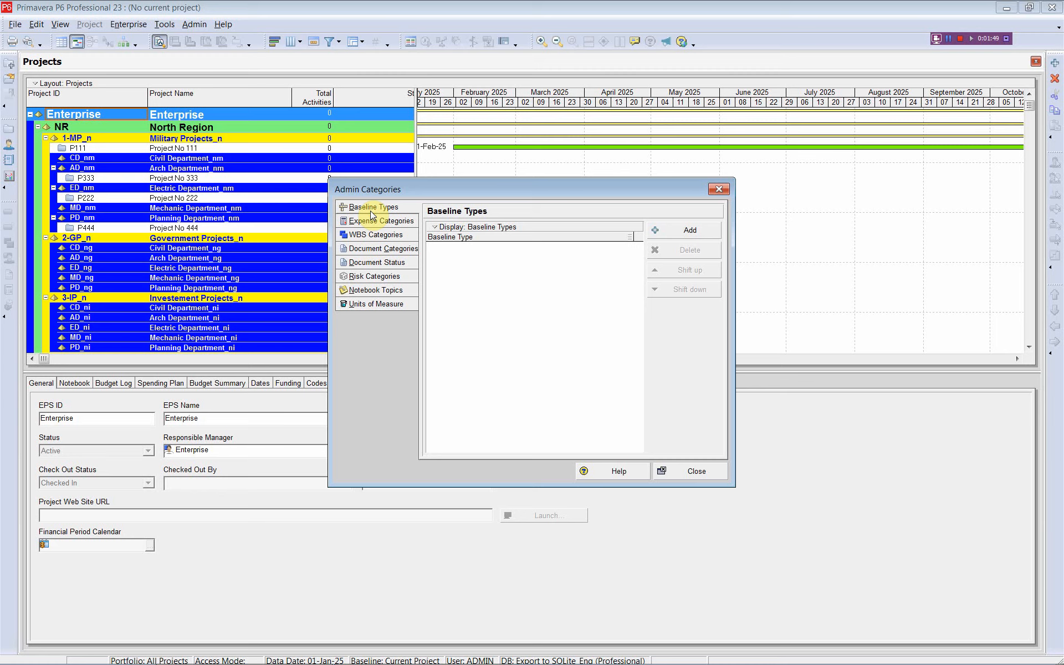
pyautogui.click(719, 189)
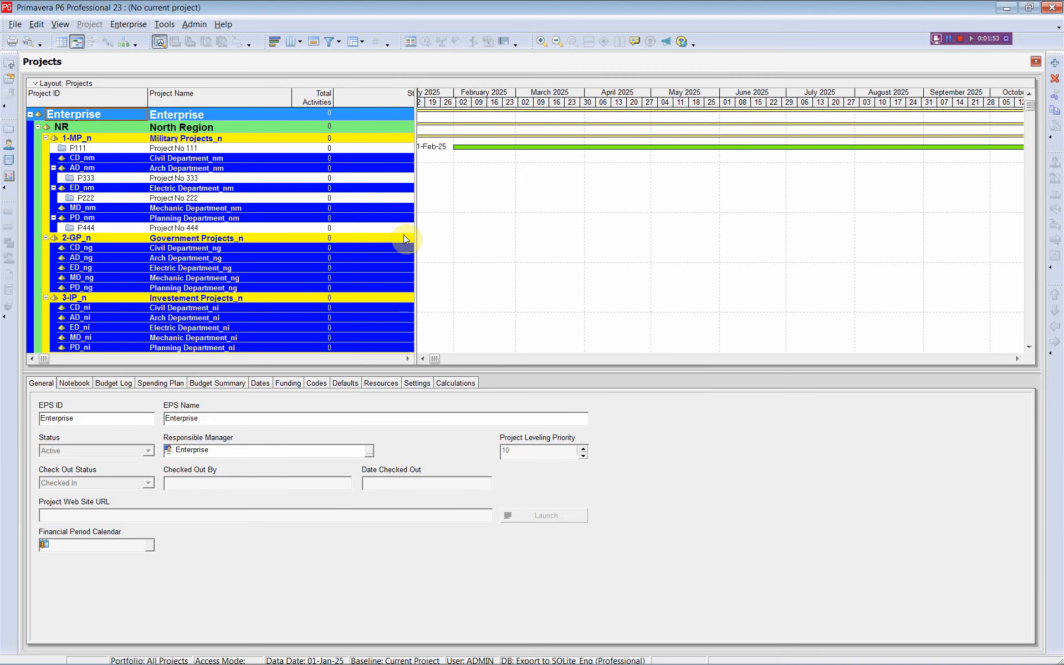
# Switch back to Excel and copy the baseline type rows A3:E8 from the Baseline Types (2) sheet to cell A3 of Baseline Types
pyautogui.hotkey('alt', 'Tab')
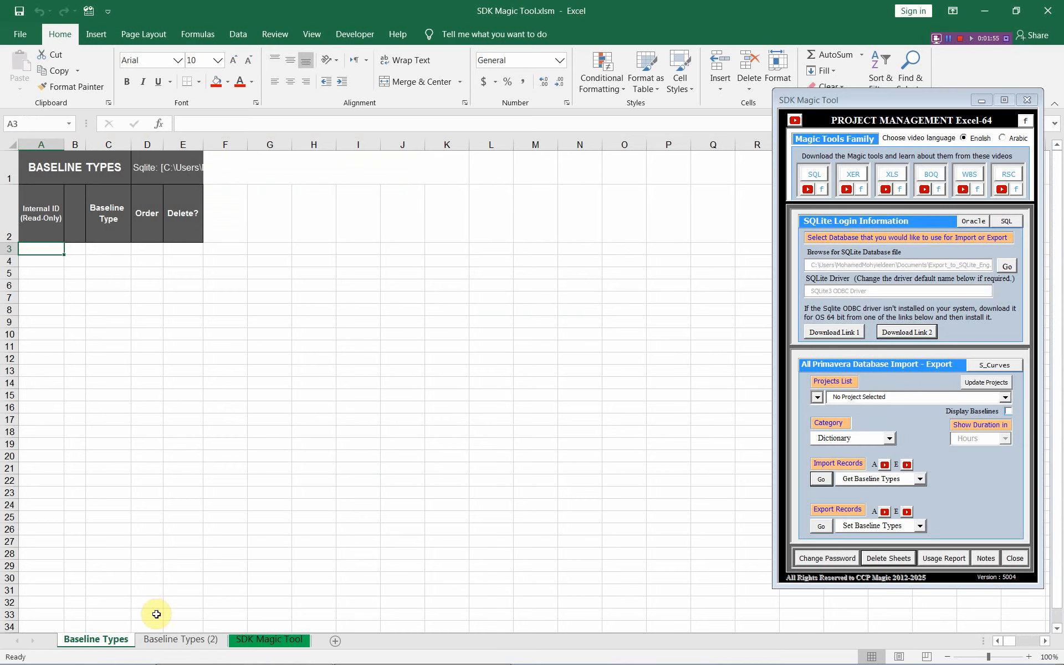
pyautogui.click(159, 639)
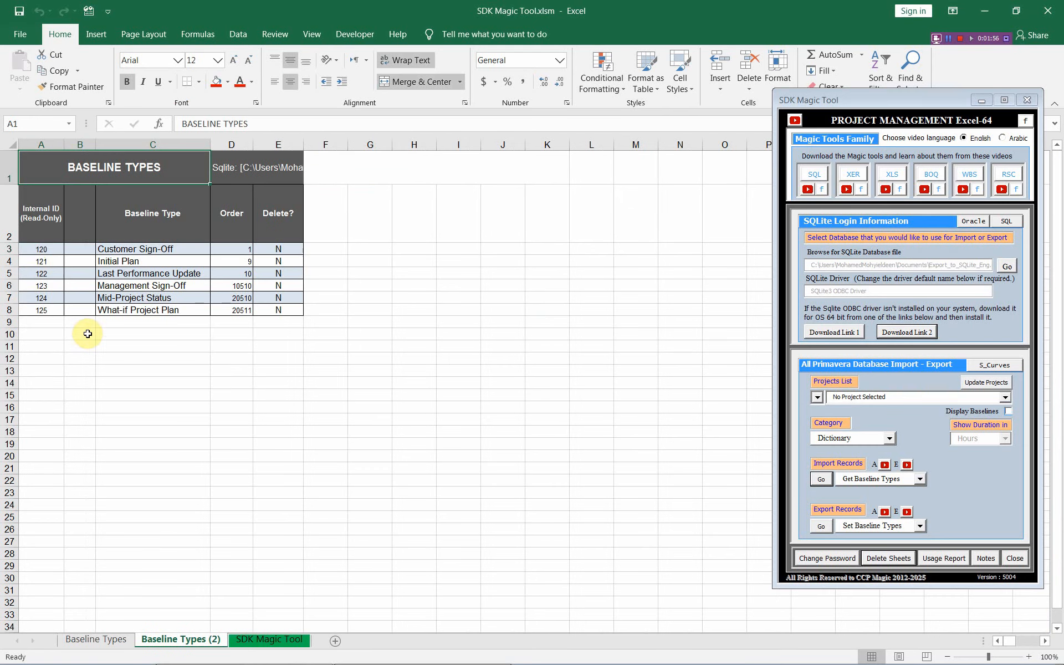
pyautogui.moveTo(31, 249); pyautogui.dragTo(272, 309)
pyautogui.rightClick(258, 298)
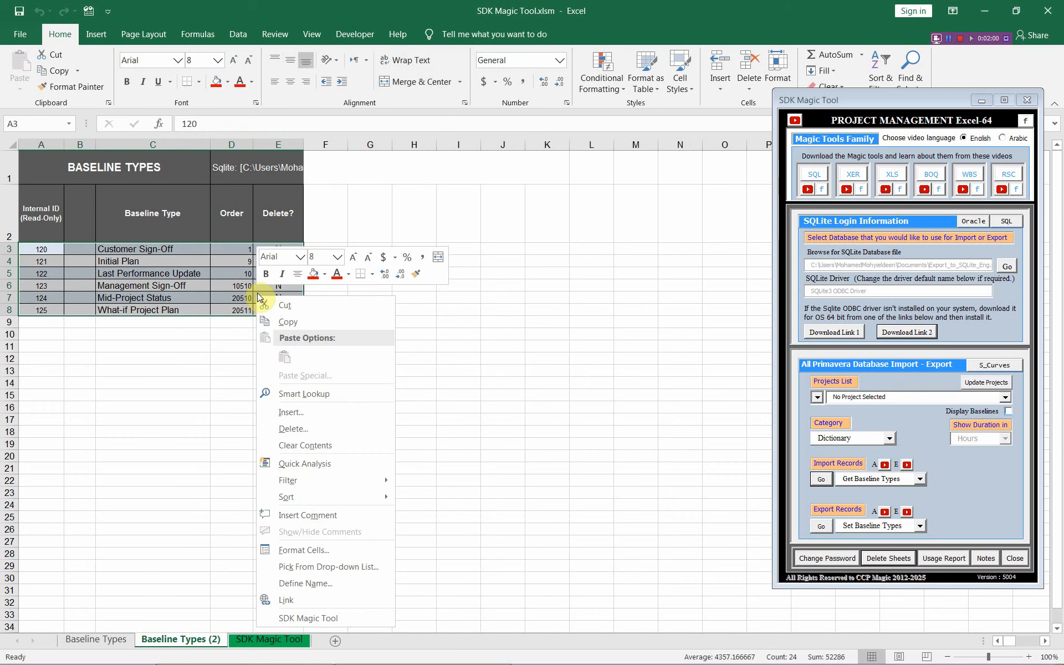
pyautogui.click(299, 321)
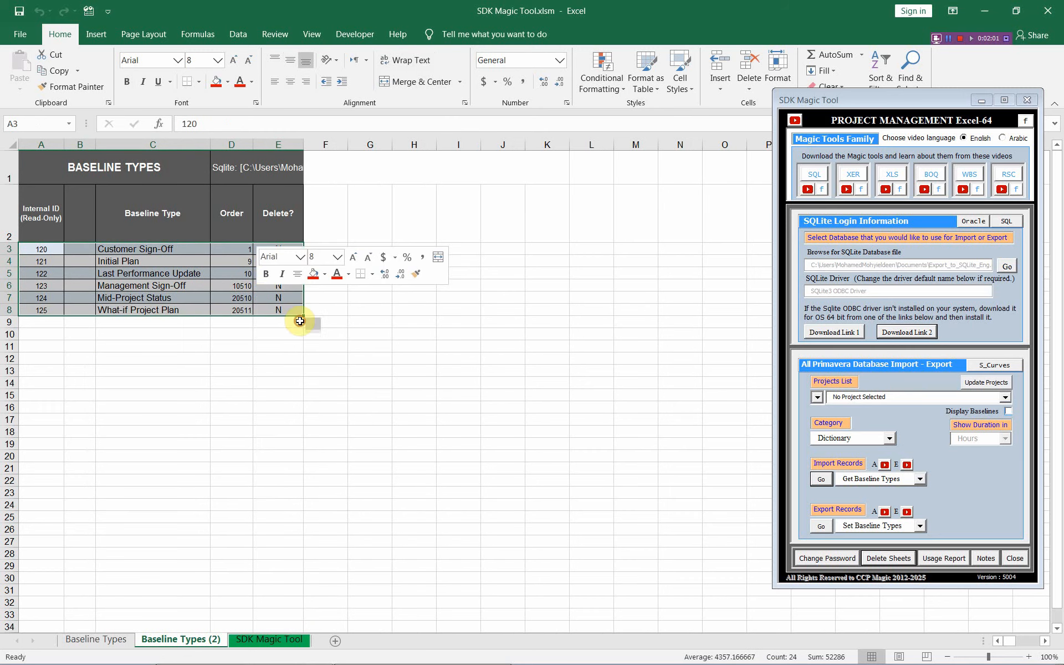
pyautogui.click(105, 641)
pyautogui.click(46, 246)
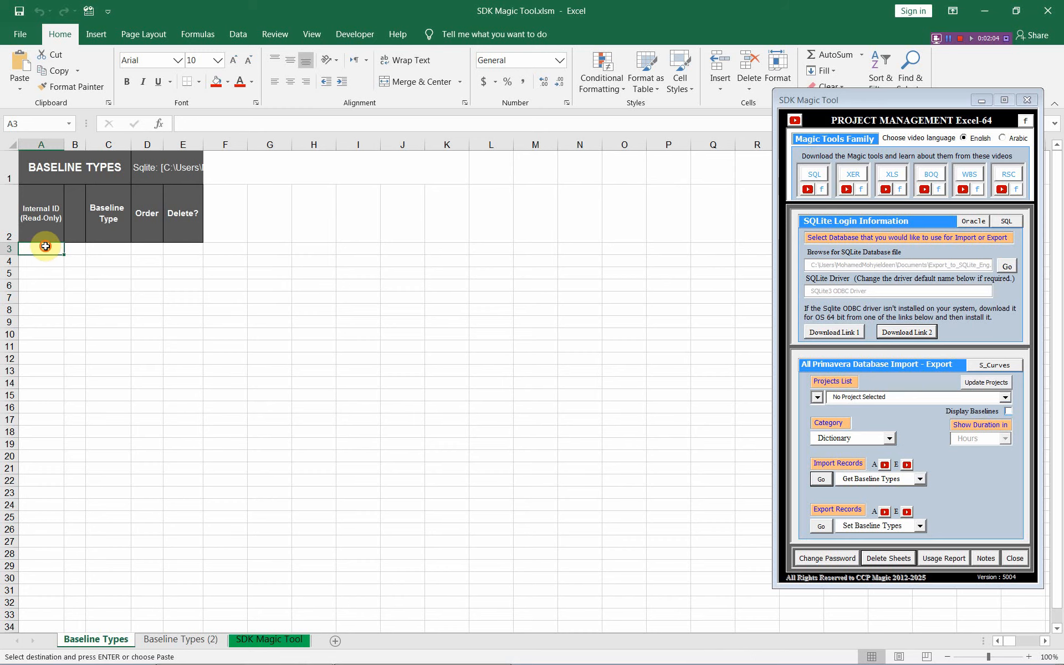
pyautogui.rightClick(45, 246)
pyautogui.click(73, 308)
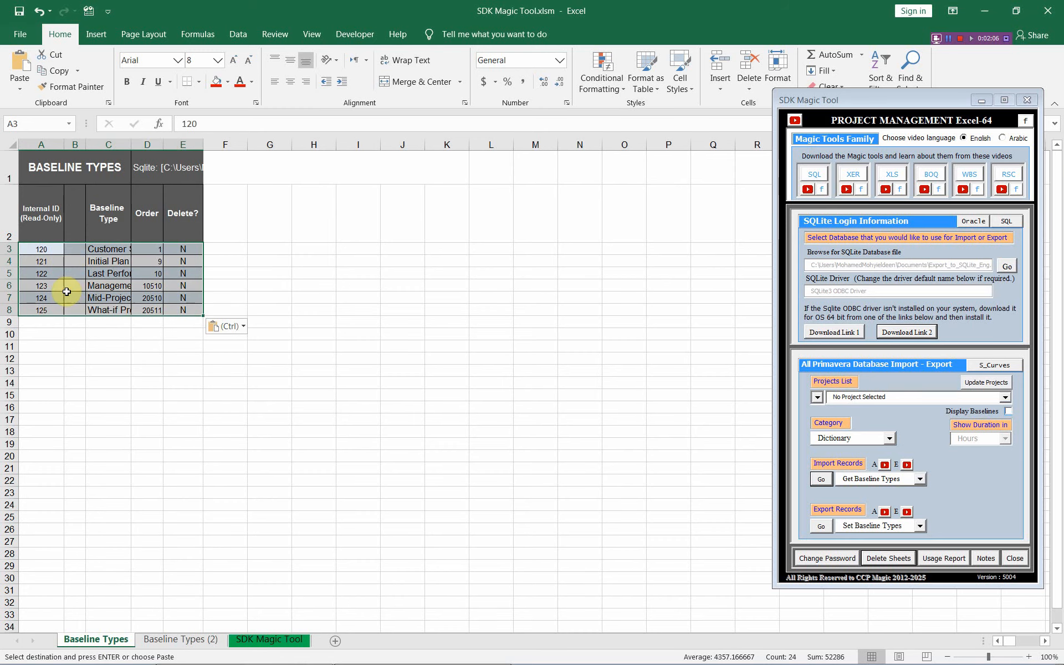
# Widen the Order and Baseline Type columns to show their contents, and clear the internal IDs in A3:A8
pyautogui.doubleClick(163, 147)
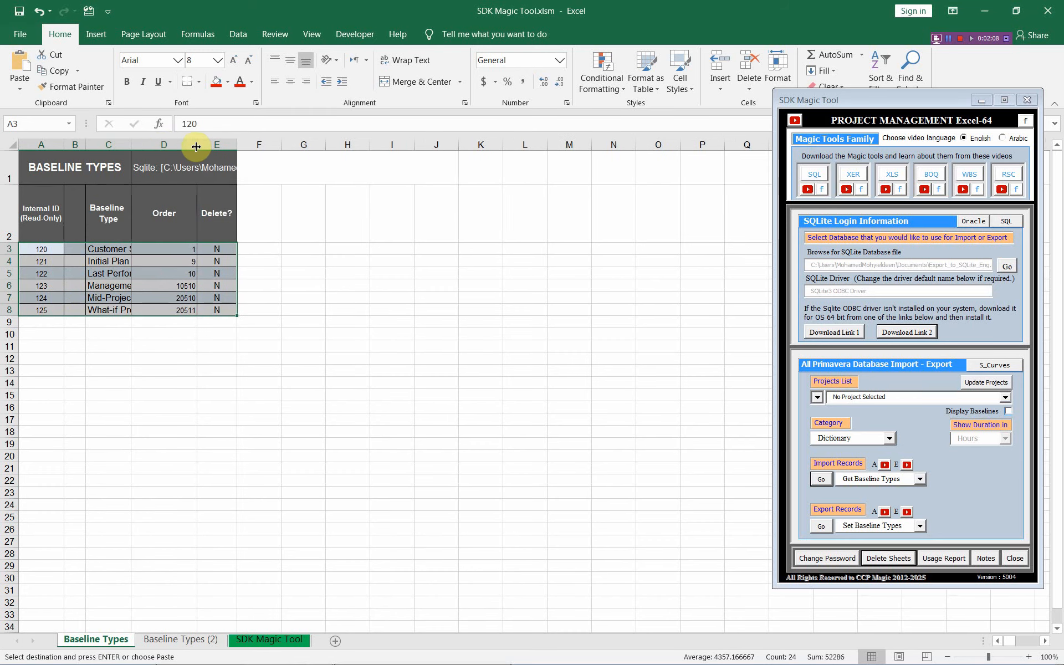
pyautogui.moveTo(133, 147); pyautogui.dragTo(247, 147)
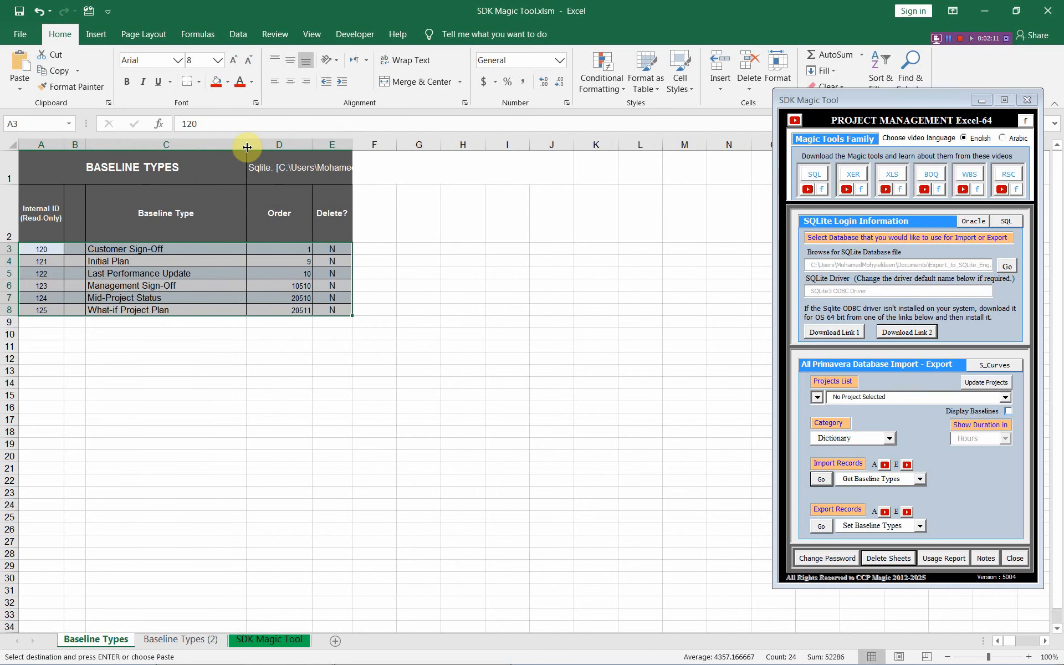
pyautogui.moveTo(55, 251); pyautogui.dragTo(53, 311)
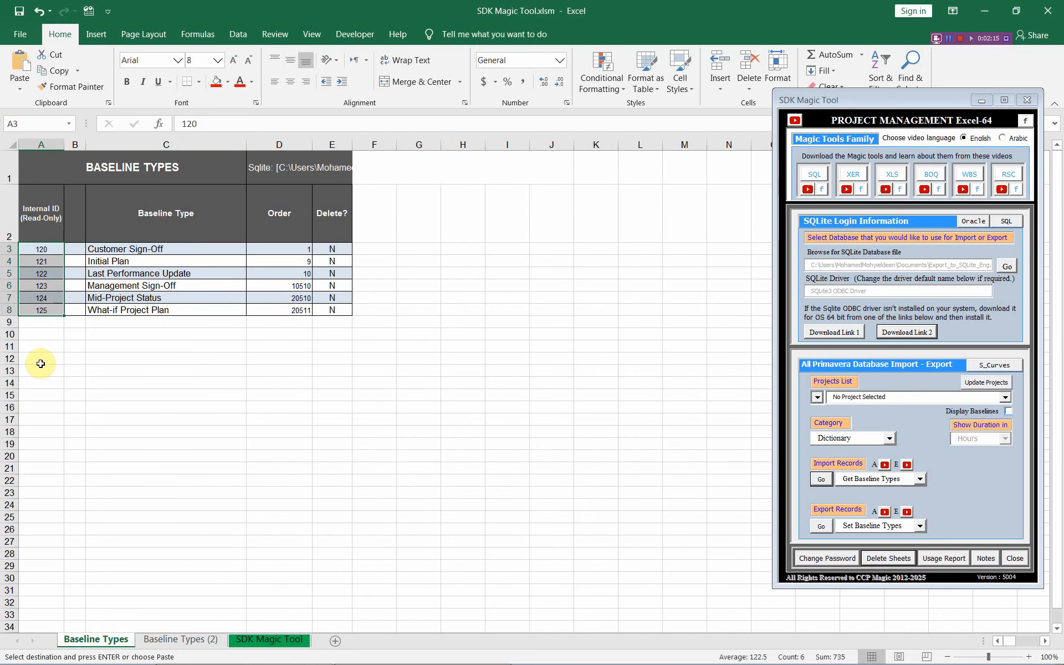
pyautogui.press('Delete')
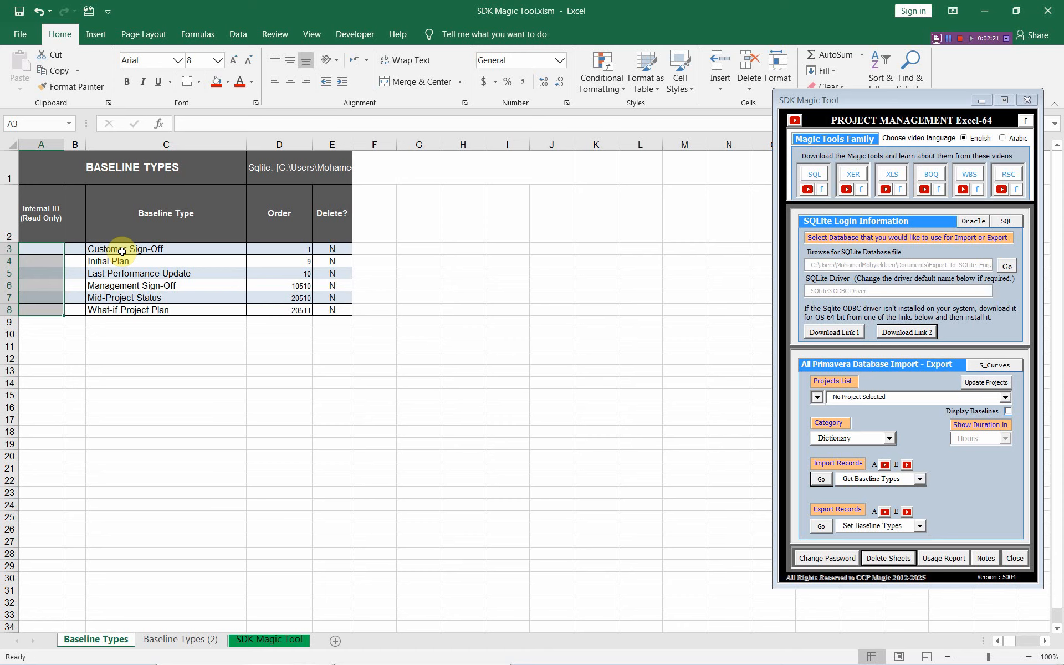
# Renumber the Order column in D3:D8 as a text series from 1 to 6, starting with '1 in D3
pyautogui.click(233, 251)
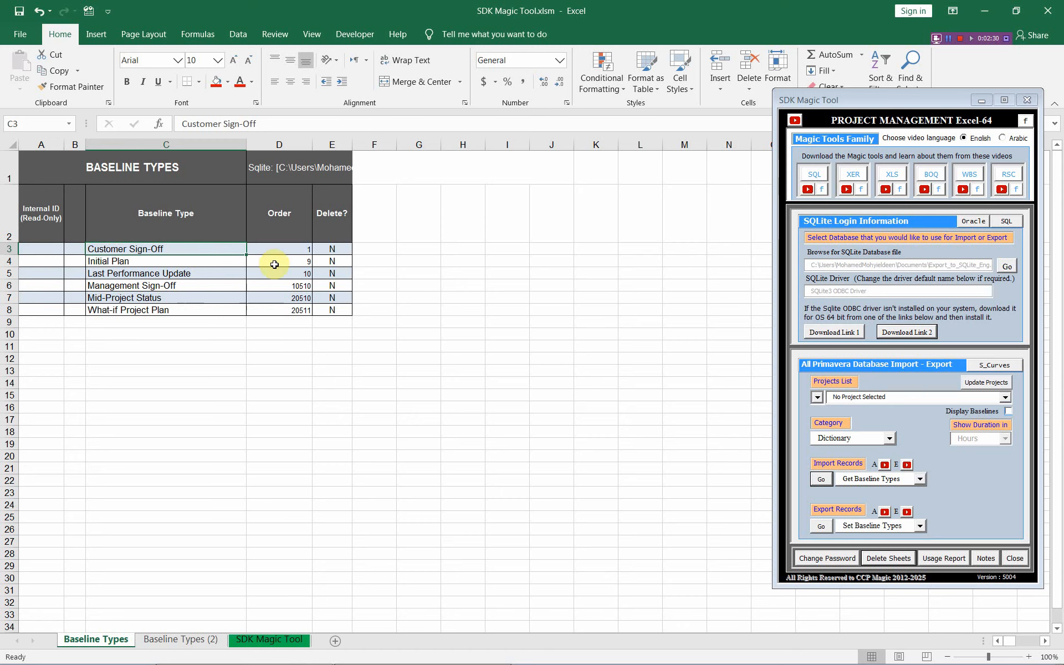
pyautogui.click(276, 246)
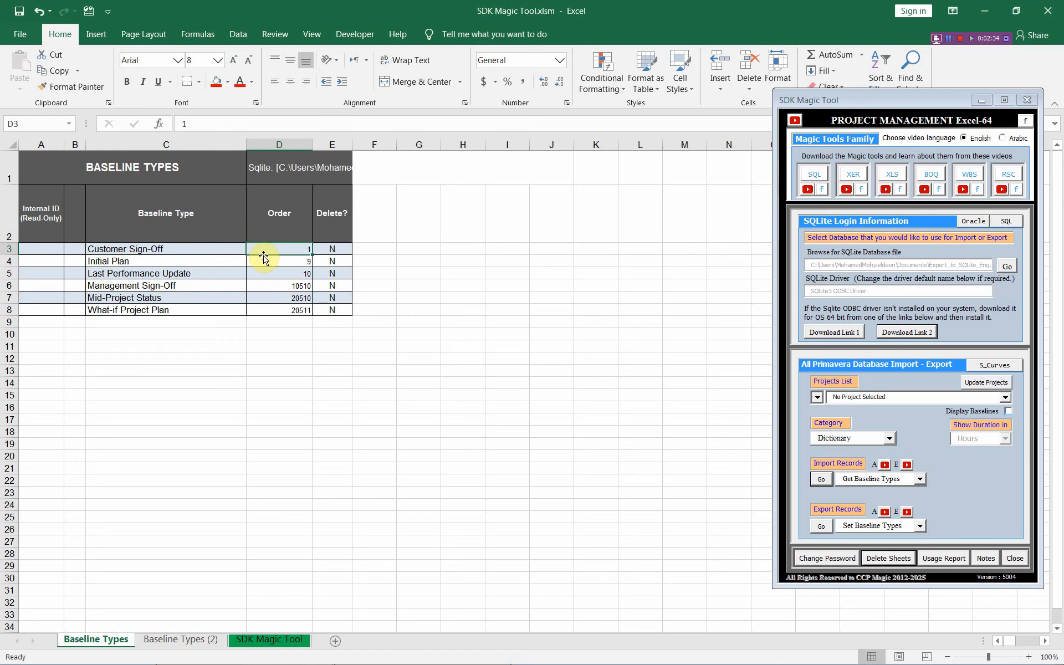
pyautogui.write("'")
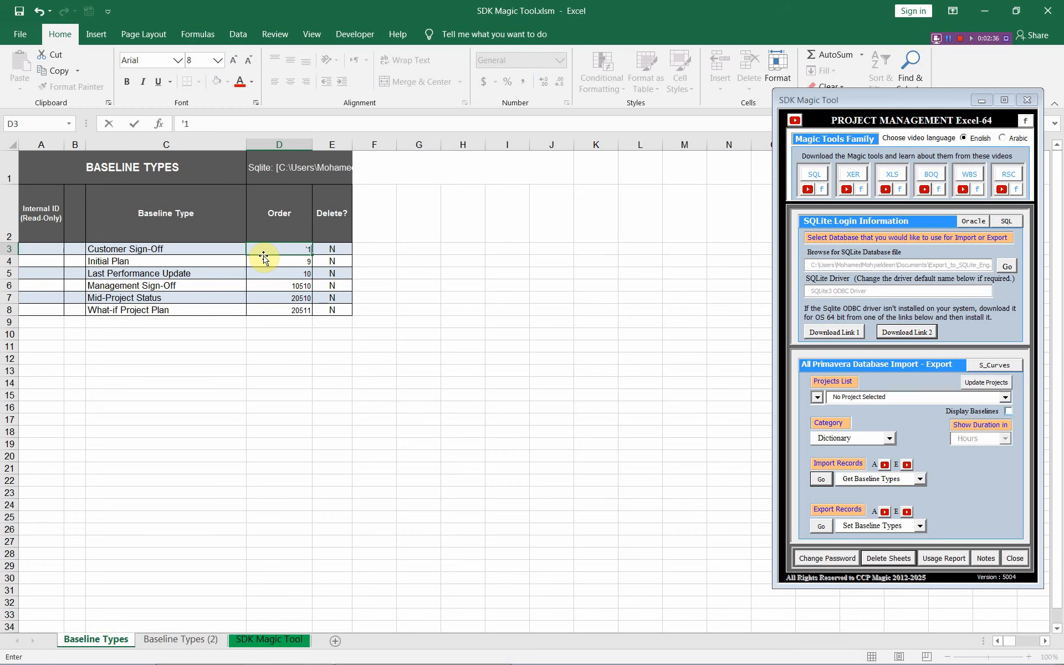
pyautogui.click(274, 269)
pyautogui.click(280, 250)
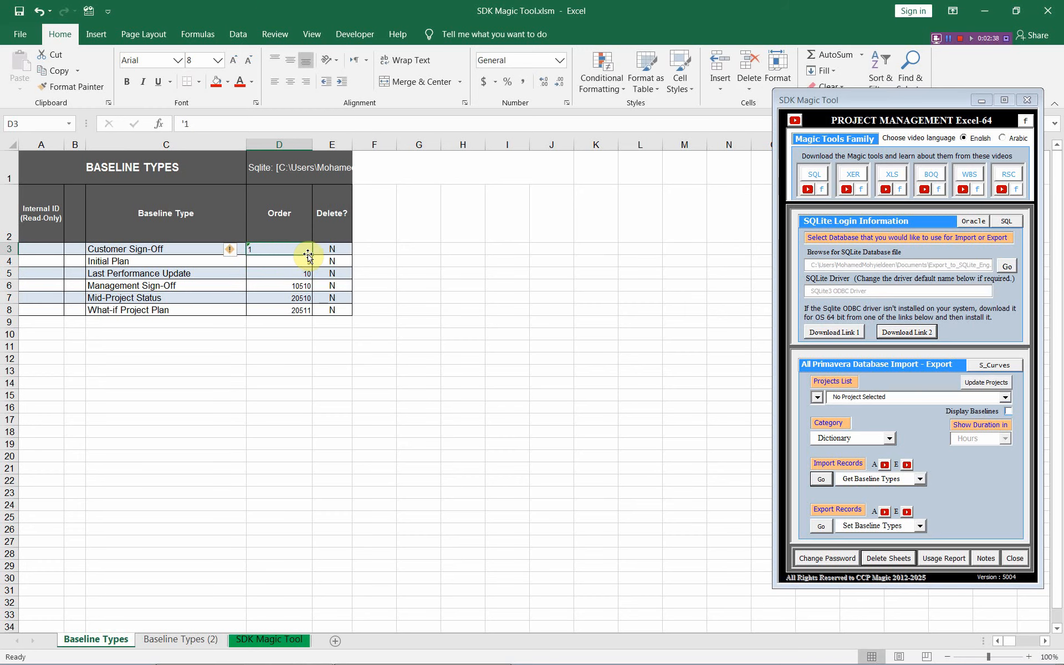
pyautogui.moveTo(308, 255); pyautogui.dragTo(308, 314)
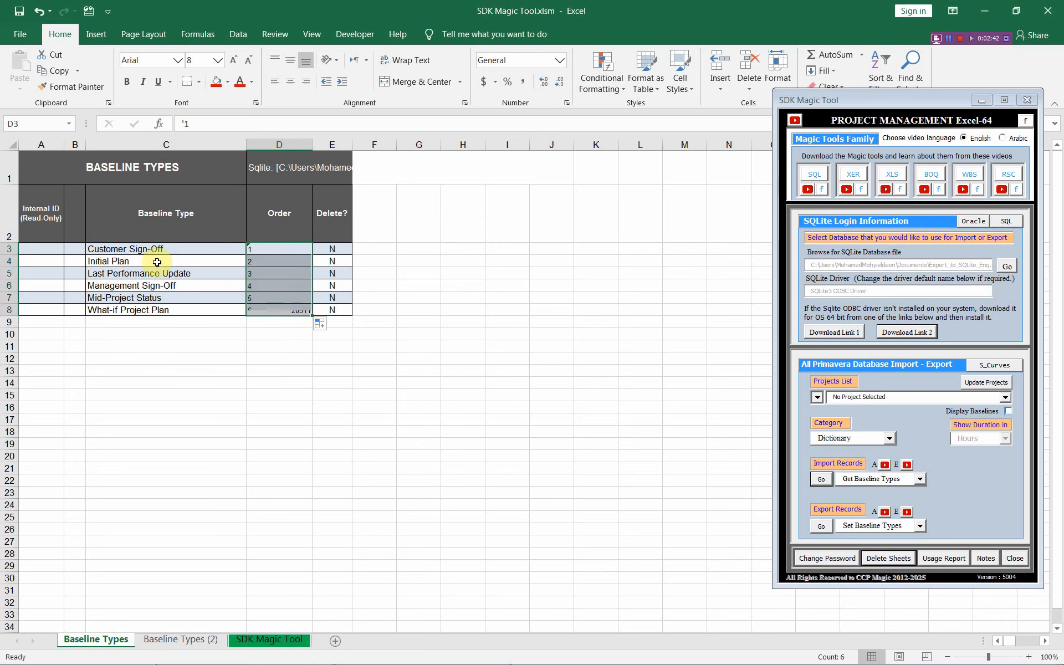
# Export the restored rows with Set Baseline Types, and re-import the table with Get Baseline Types, dismissing the messages
pyautogui.click(158, 249)
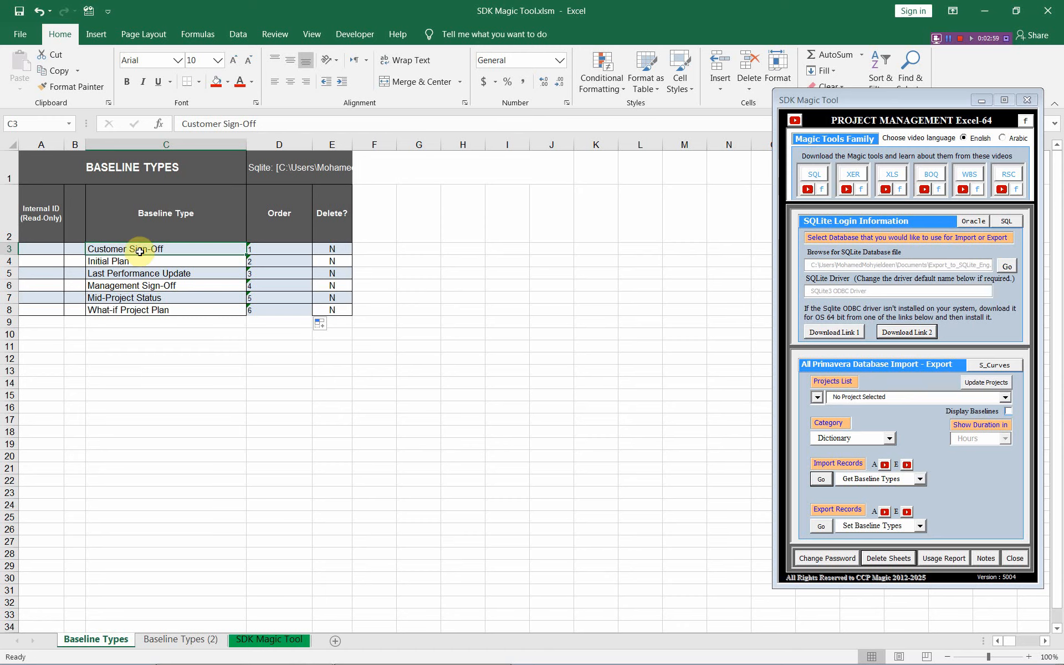
pyautogui.click(823, 527)
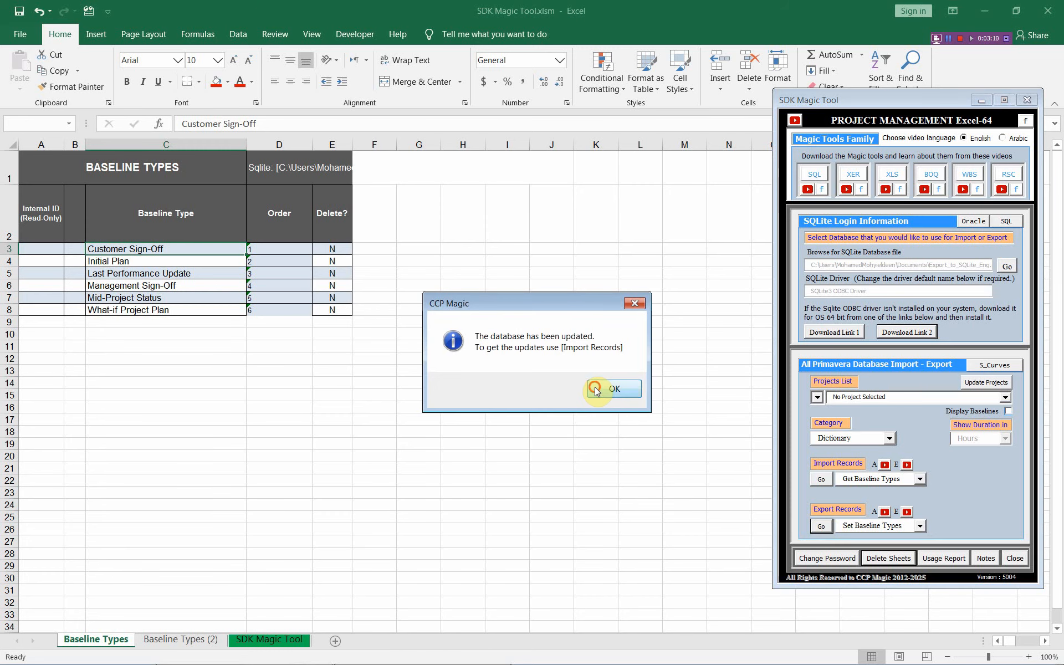
pyautogui.click(595, 387)
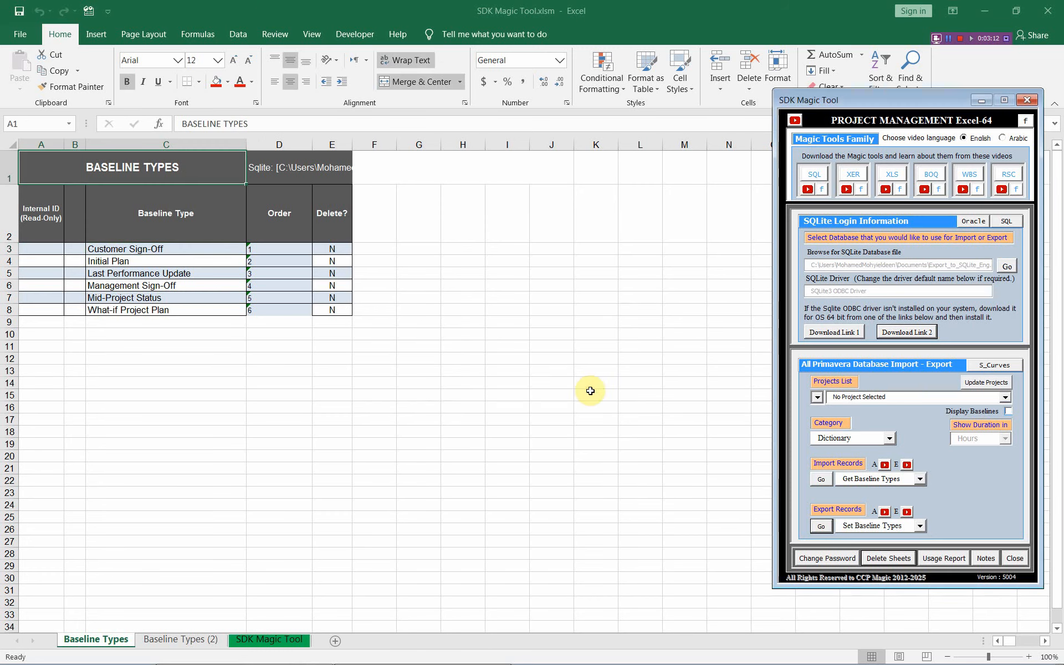
pyautogui.click(821, 480)
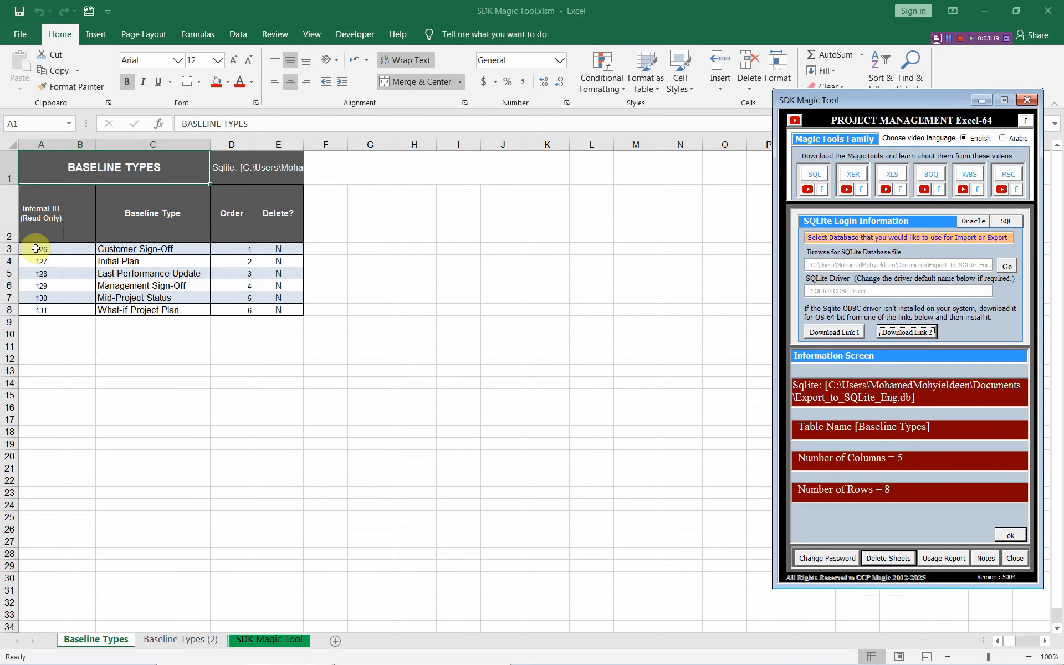
pyautogui.moveTo(37, 249); pyautogui.dragTo(32, 306)
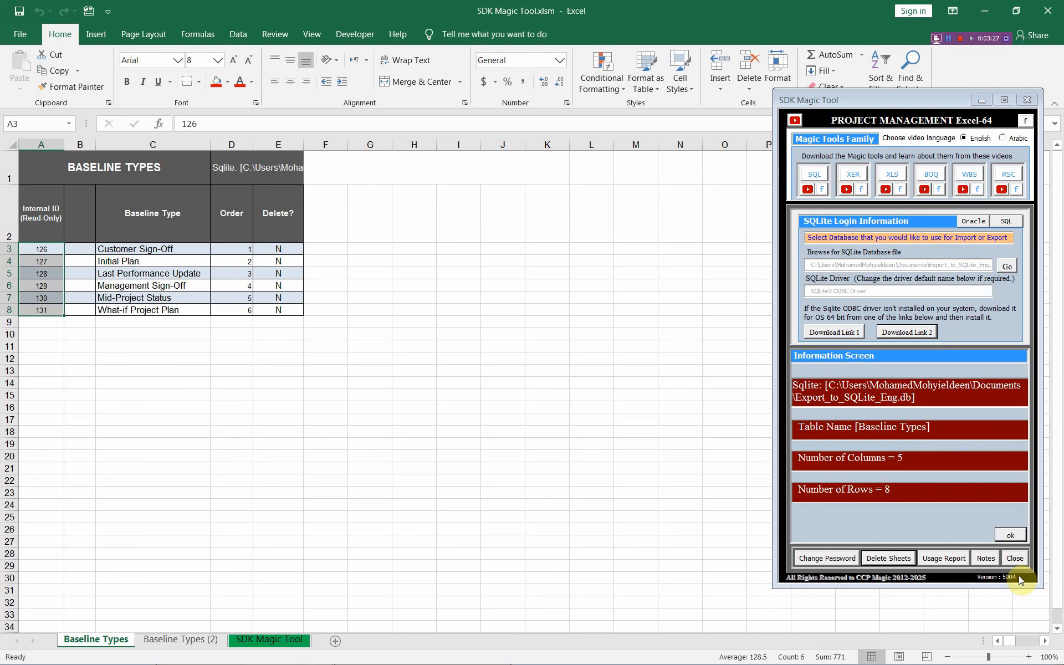
pyautogui.click(1013, 536)
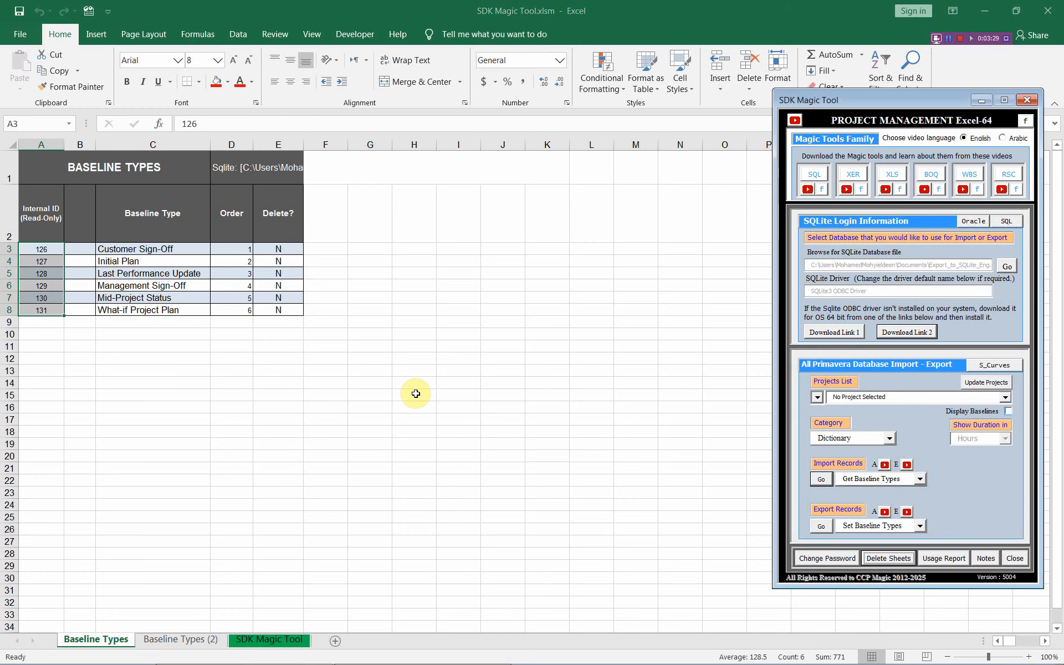
# Switch to Primavera P6, refresh the data, and check the restored Baseline Types list in Admin Categories
pyautogui.hotkey('alt', 'Tab')
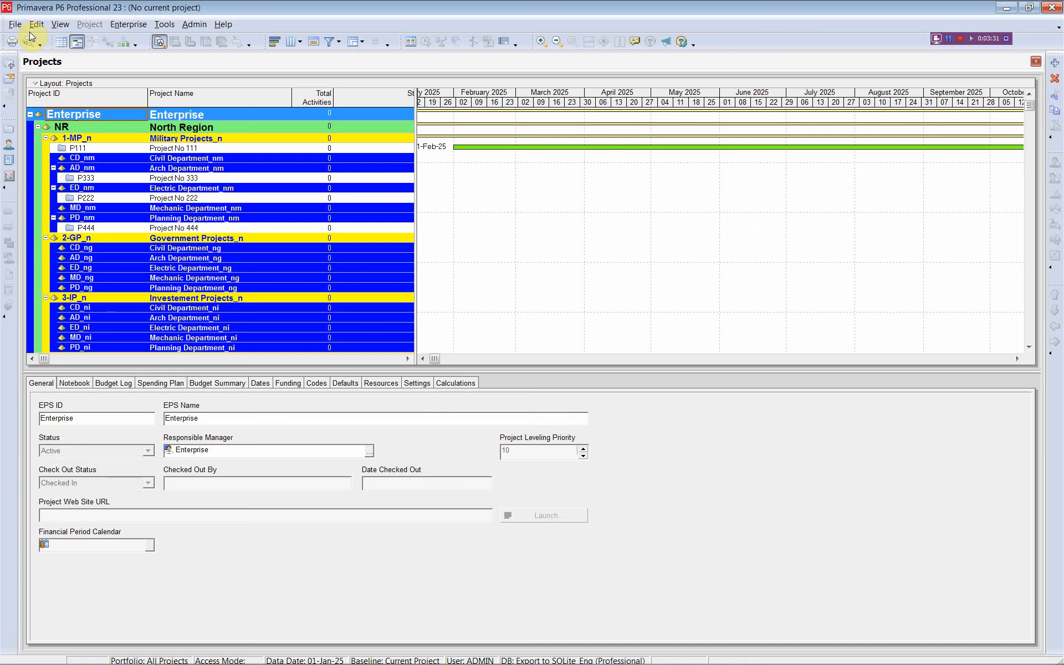
pyautogui.click(12, 24)
pyautogui.click(29, 60)
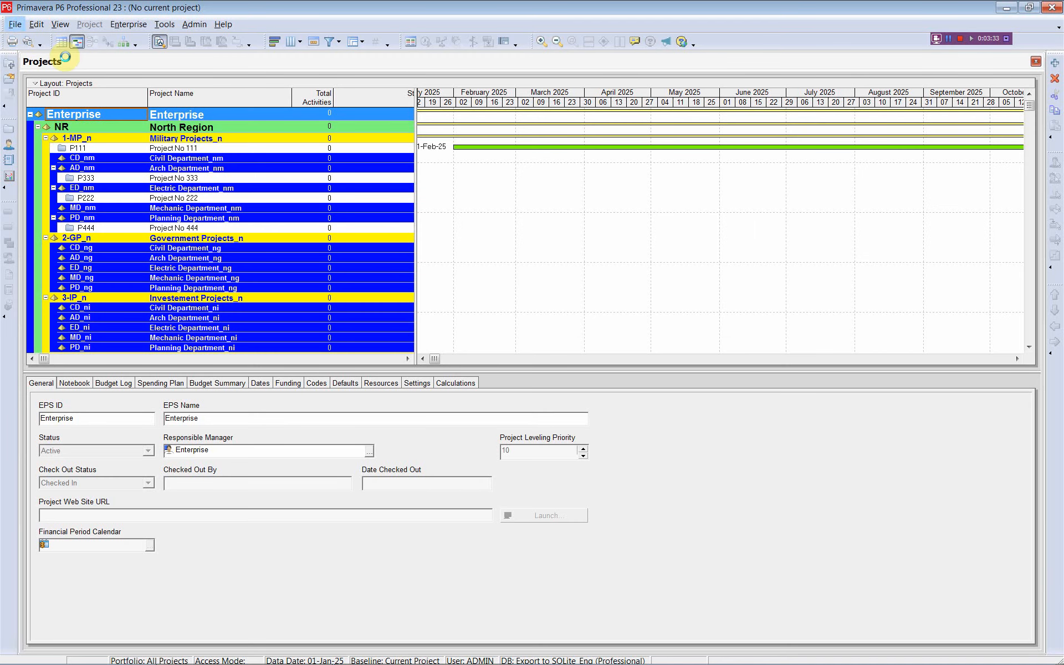
pyautogui.click(194, 23)
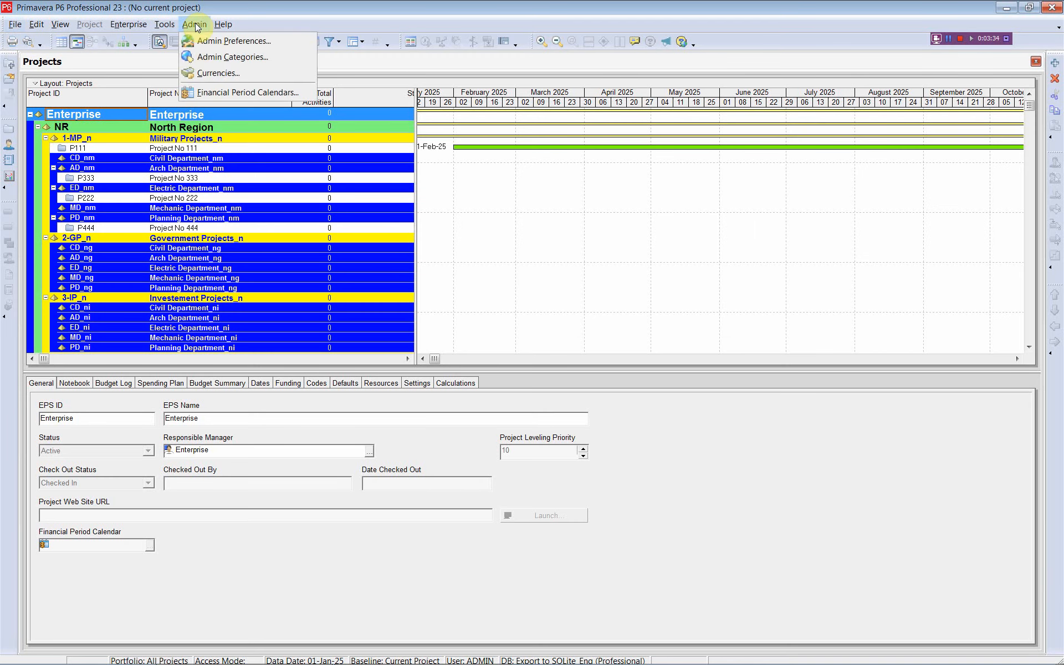
pyautogui.click(213, 56)
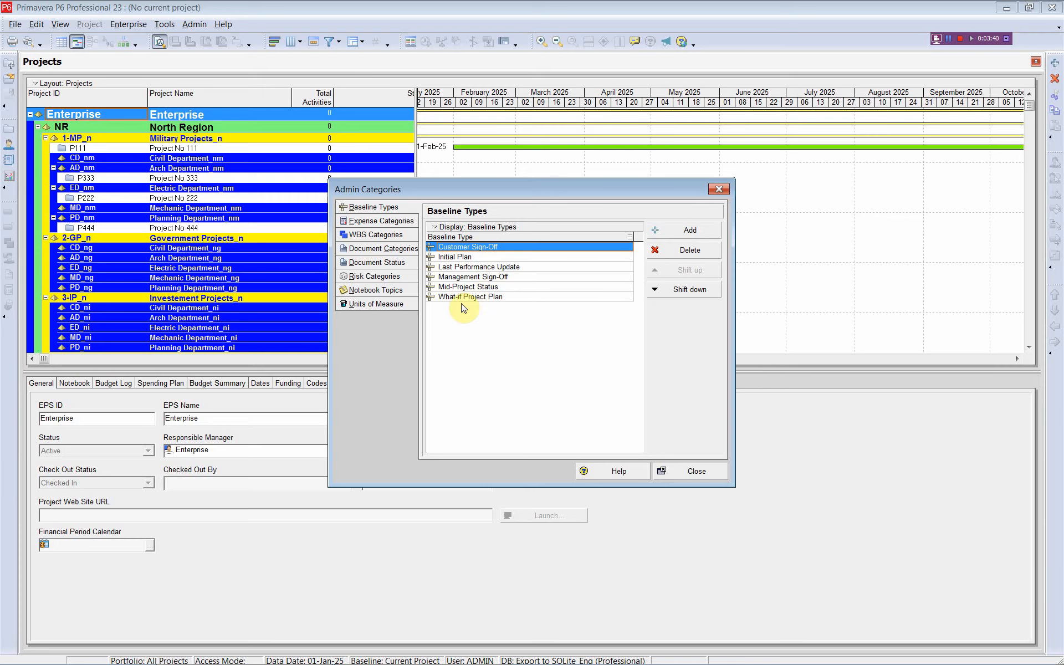
pyautogui.click(669, 485)
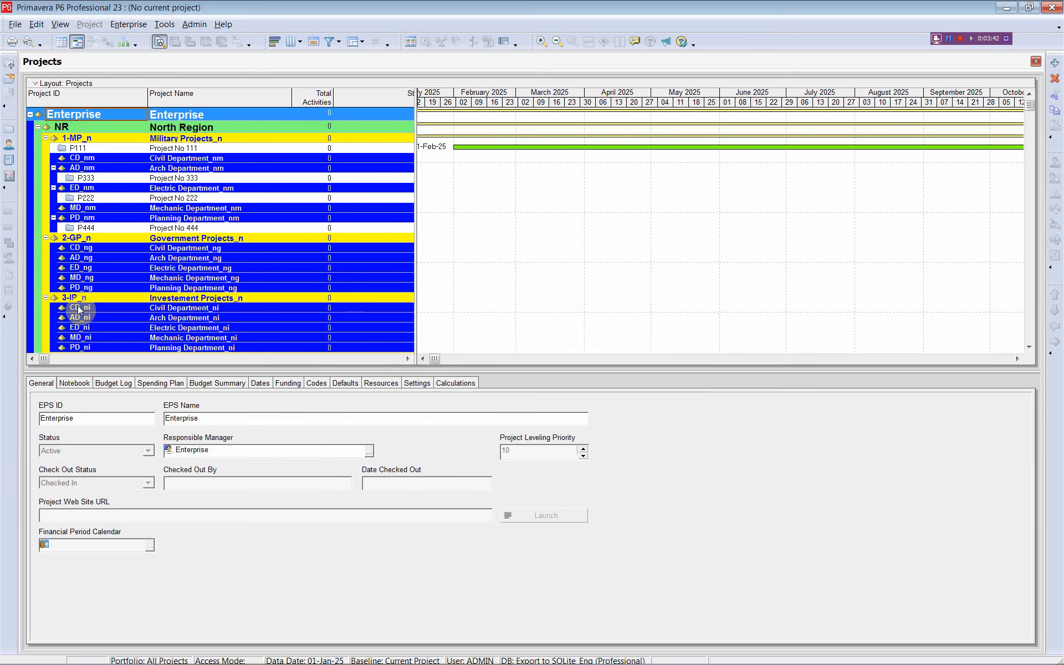
# Switch back to Excel and add a baseline type named SDK Magic Tool in row 9, with order 7 and N under Delete?
pyautogui.hotkey('alt', 'Tab')
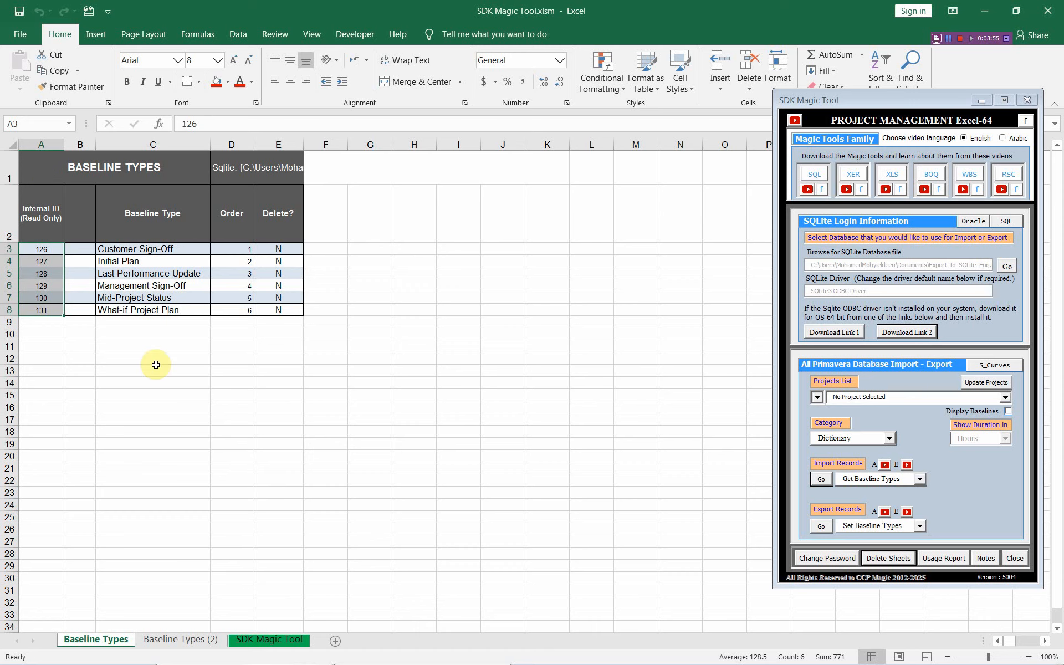
pyautogui.click(132, 322)
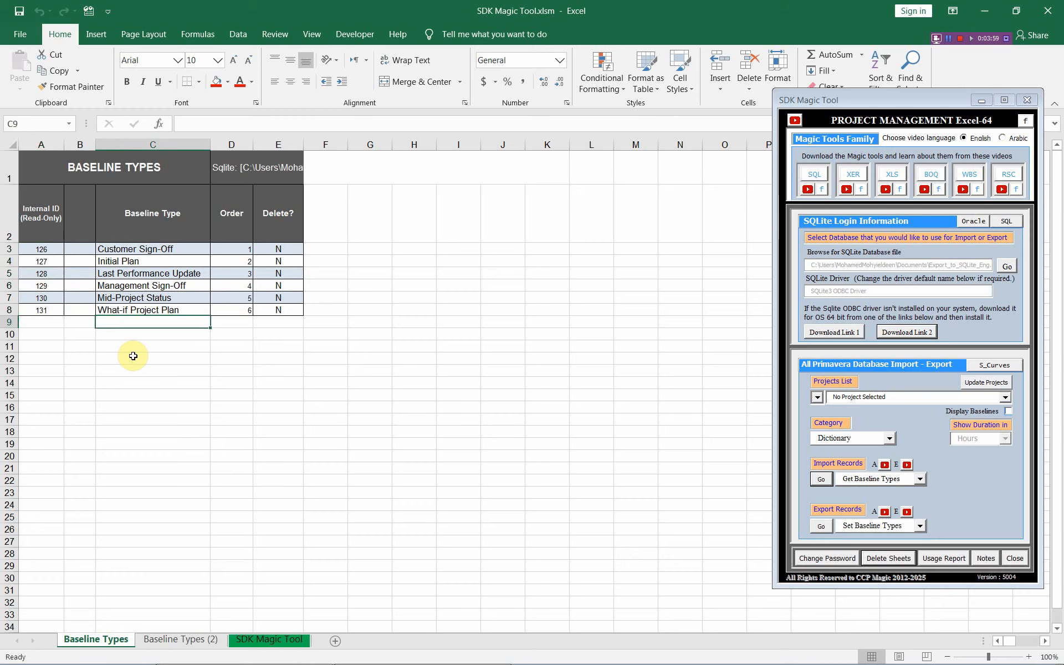
pyautogui.write('SDK')
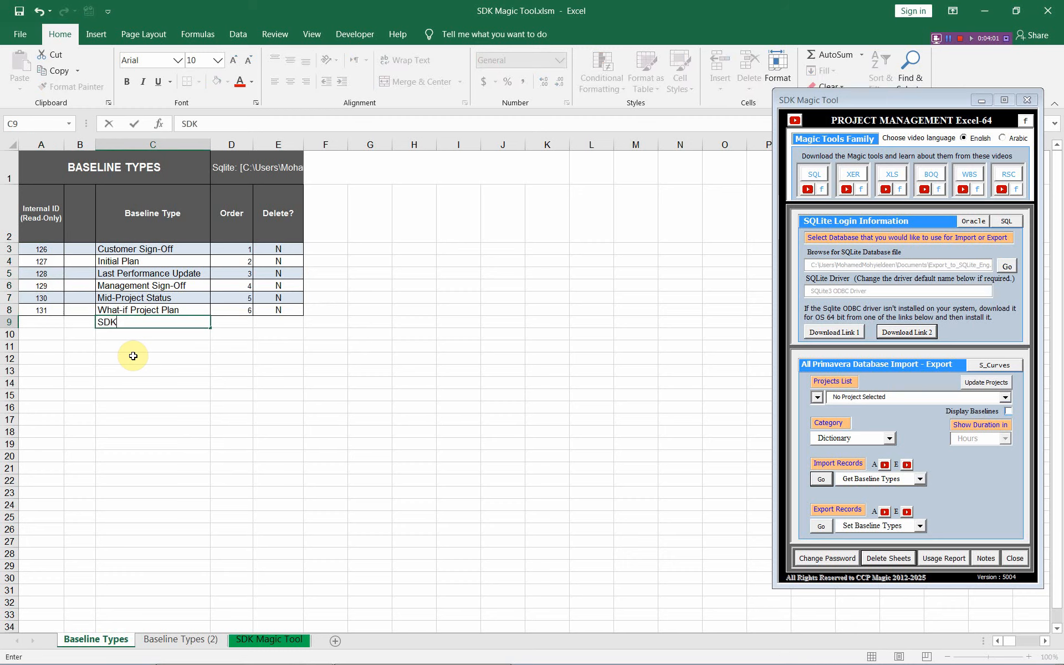
pyautogui.write(' Magic Tool')
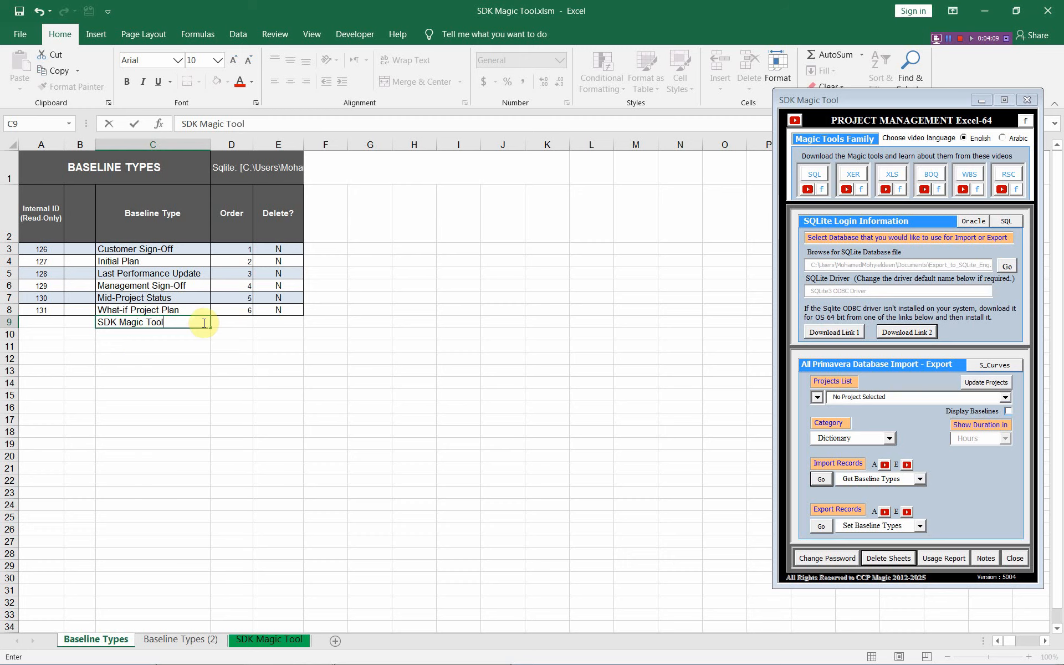
pyautogui.click(222, 319)
pyautogui.click(231, 313)
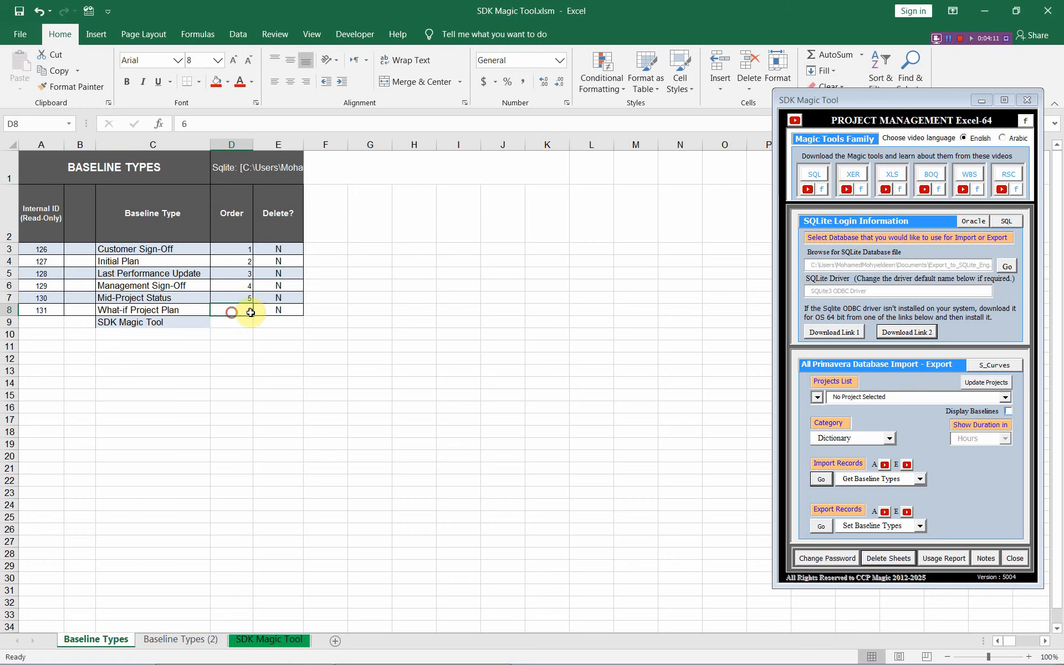
pyautogui.moveTo(252, 317); pyautogui.dragTo(248, 326)
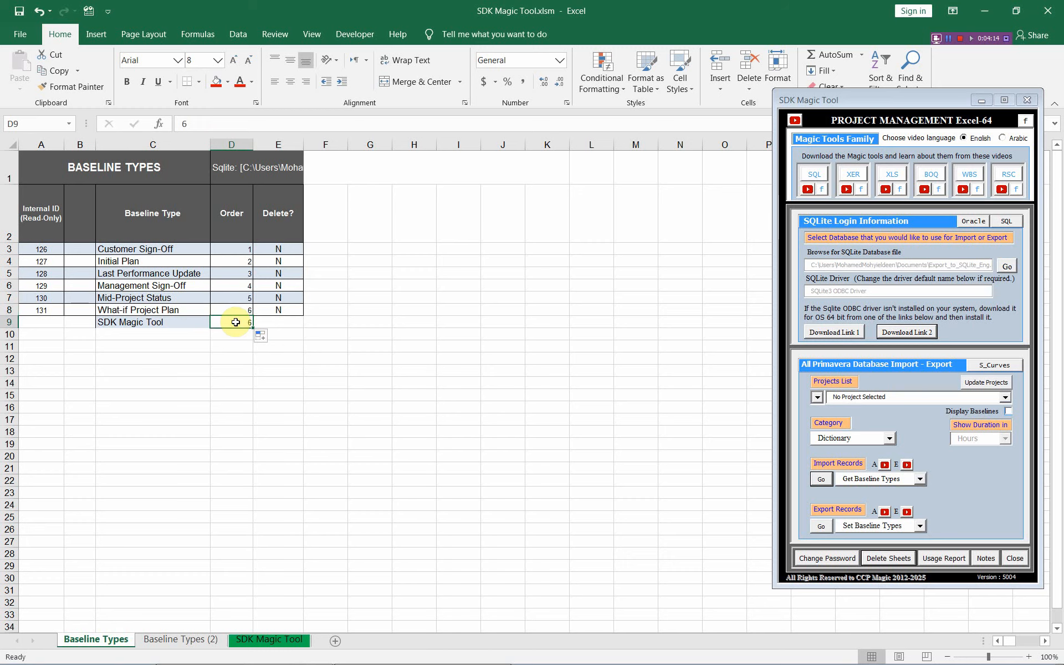
pyautogui.write('7')
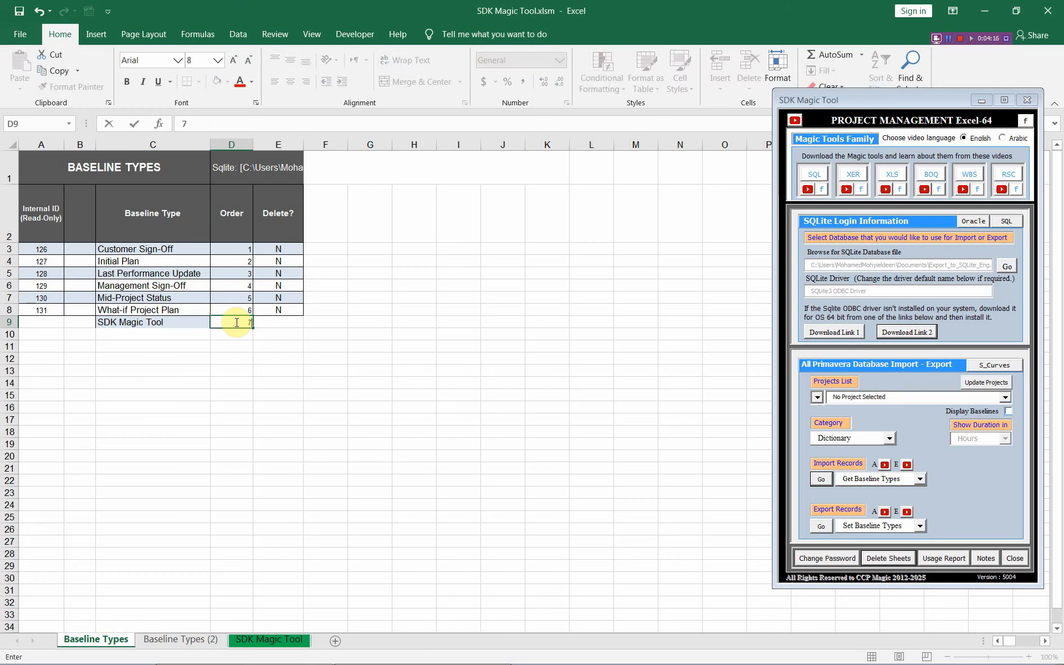
pyautogui.click(275, 324)
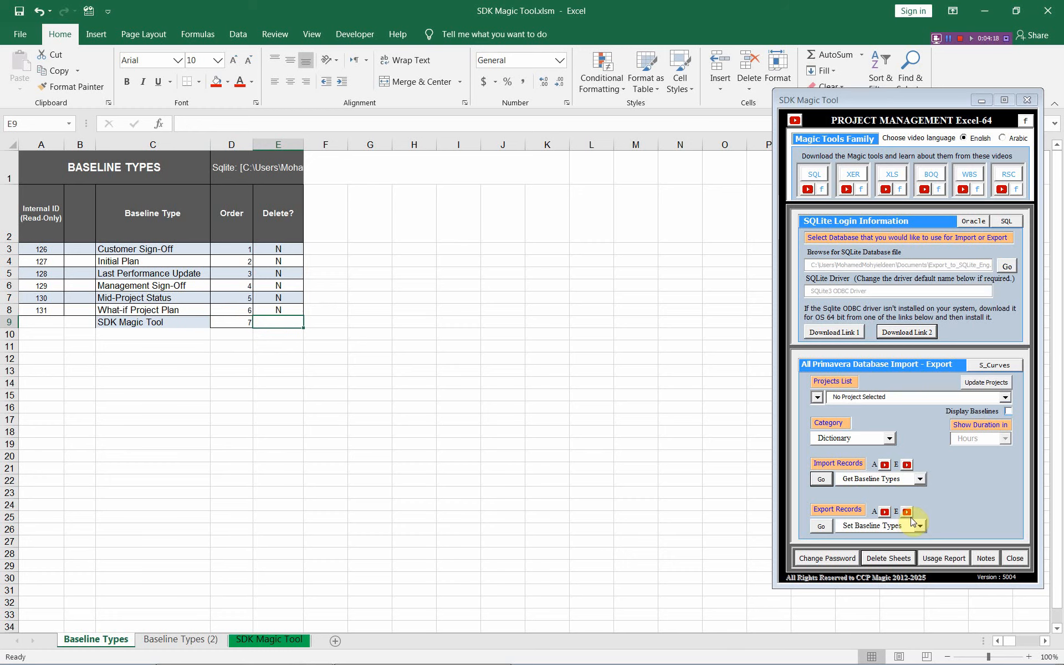
# Export the new baseline type with Set Baseline Types, and re-import the table with Get Baseline Types
pyautogui.click(824, 527)
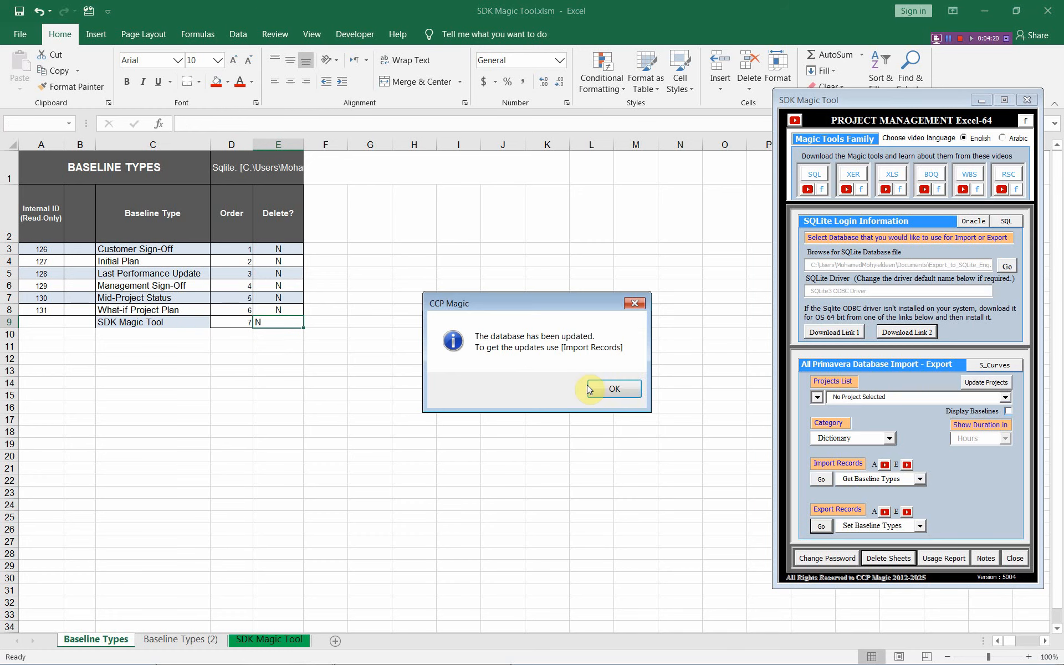
pyautogui.click(608, 390)
pyautogui.click(818, 480)
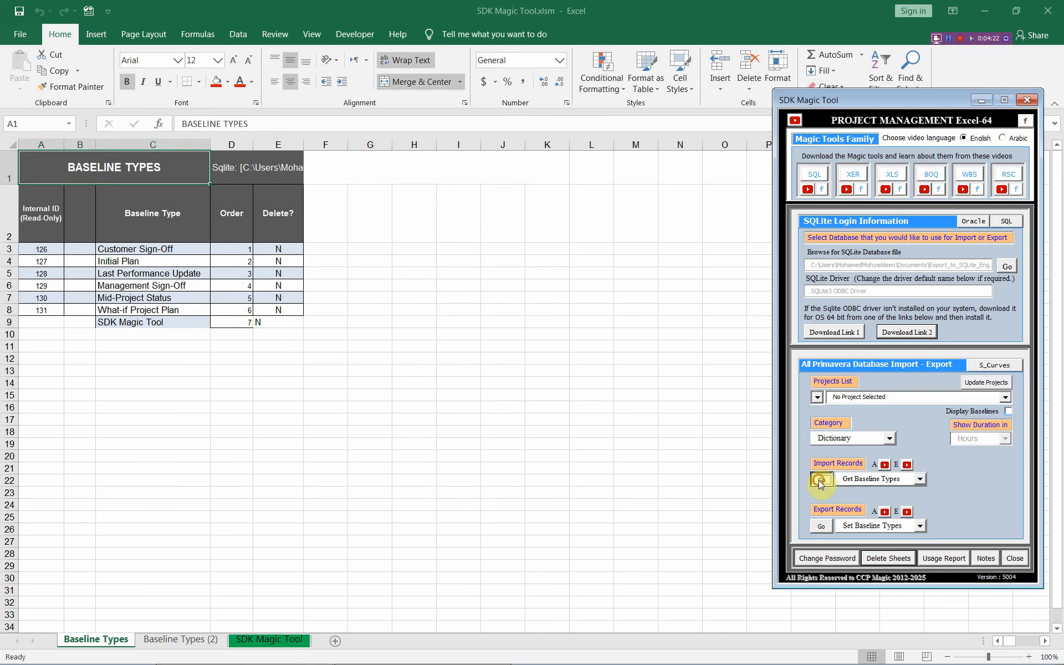
pyautogui.click(134, 323)
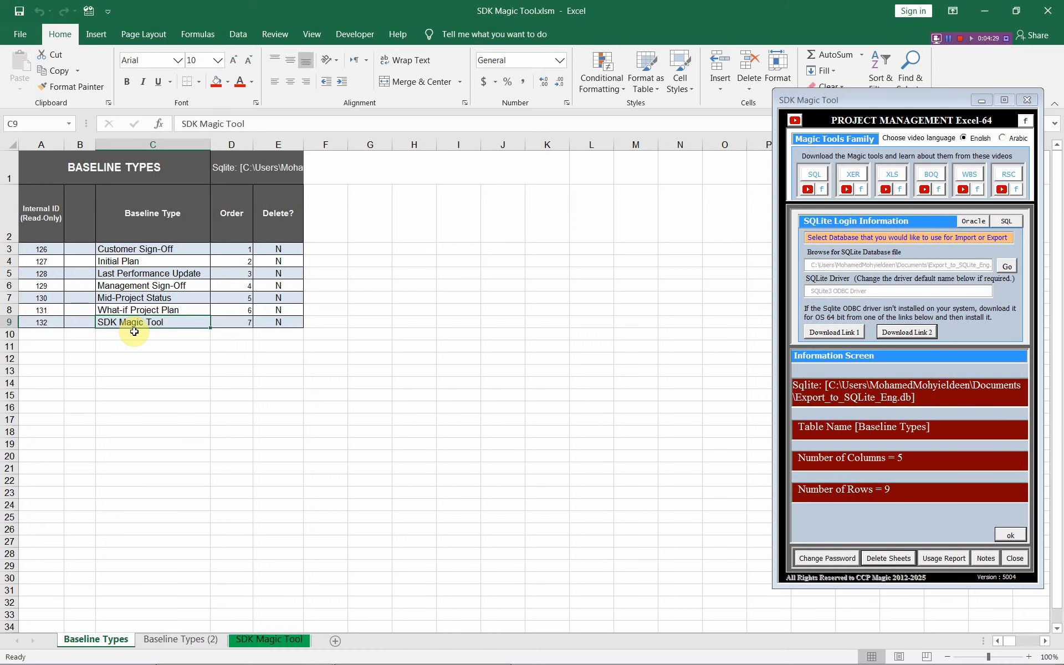
# Switch to Primavera P6, refresh the data, check for SDK Magic Tool in the Admin Categories baseline types, and return to Excel
pyautogui.hotkey('alt', 'Tab')
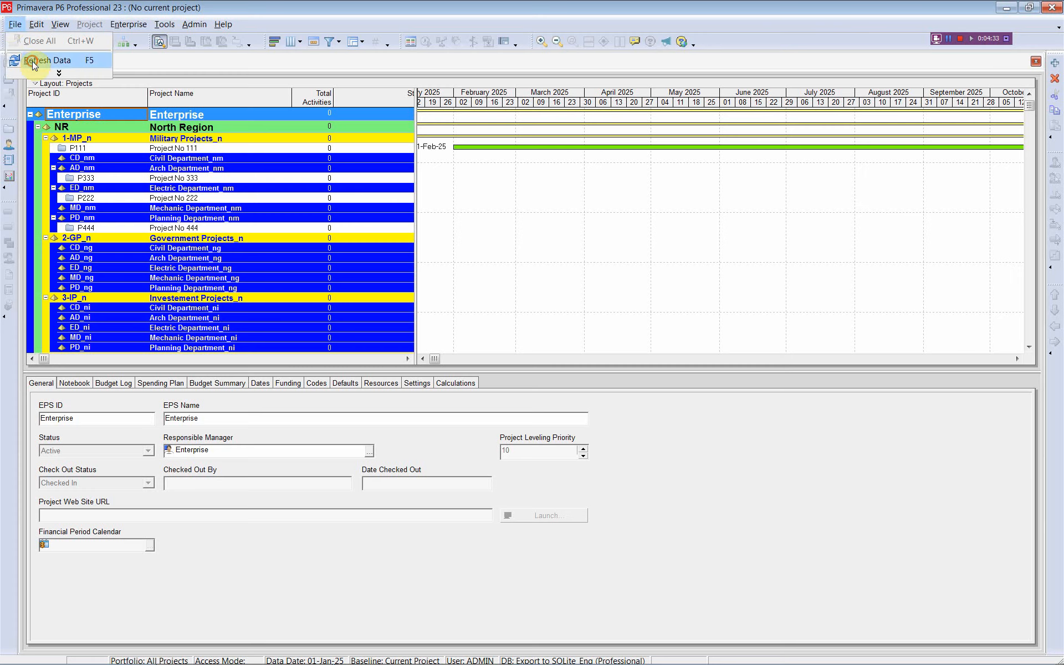
pyautogui.click(200, 28)
pyautogui.click(216, 54)
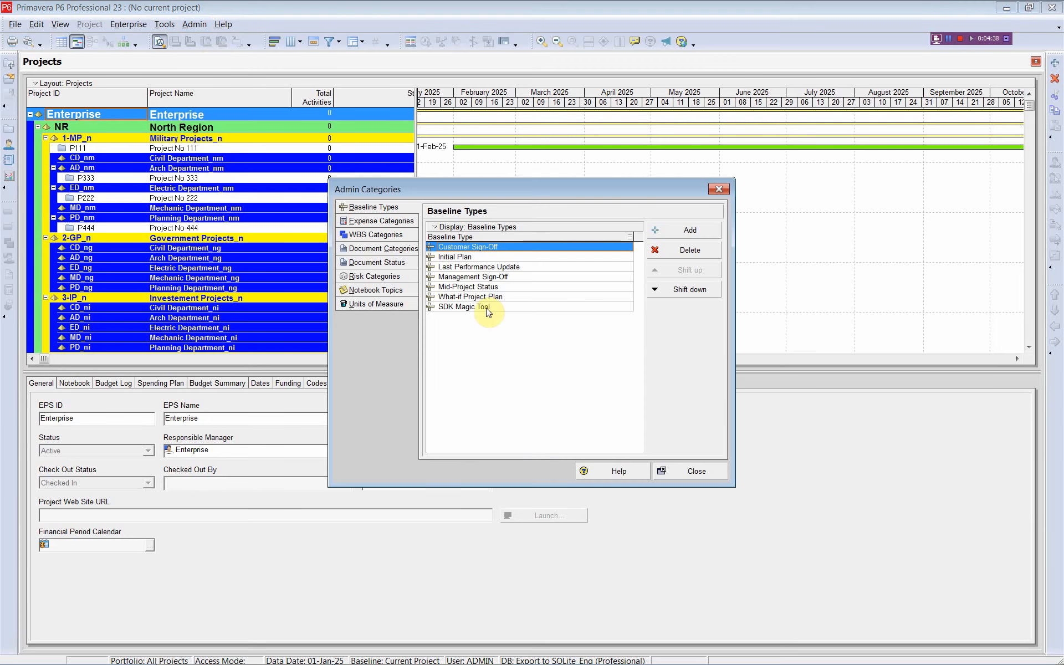
pyautogui.click(512, 306)
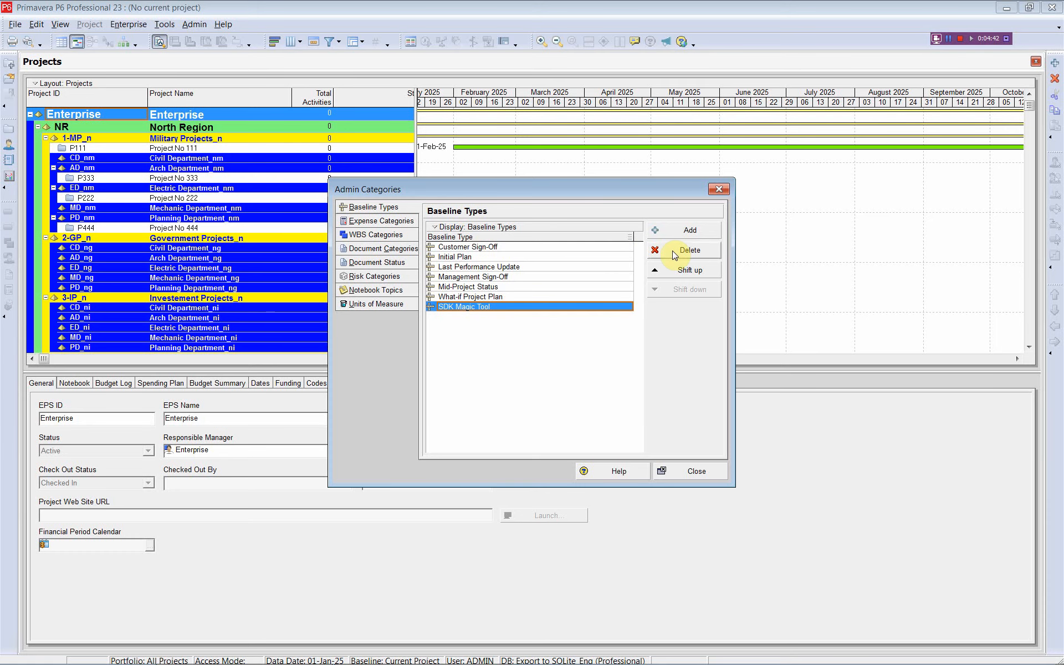
pyautogui.click(719, 189)
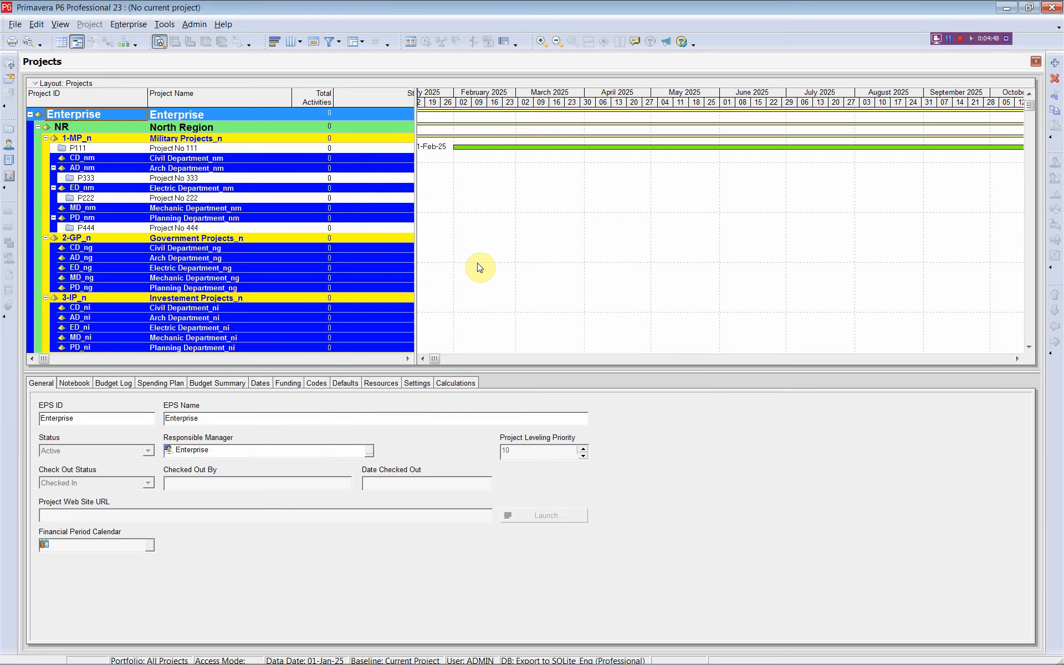
pyautogui.hotkey('alt', 'Tab')
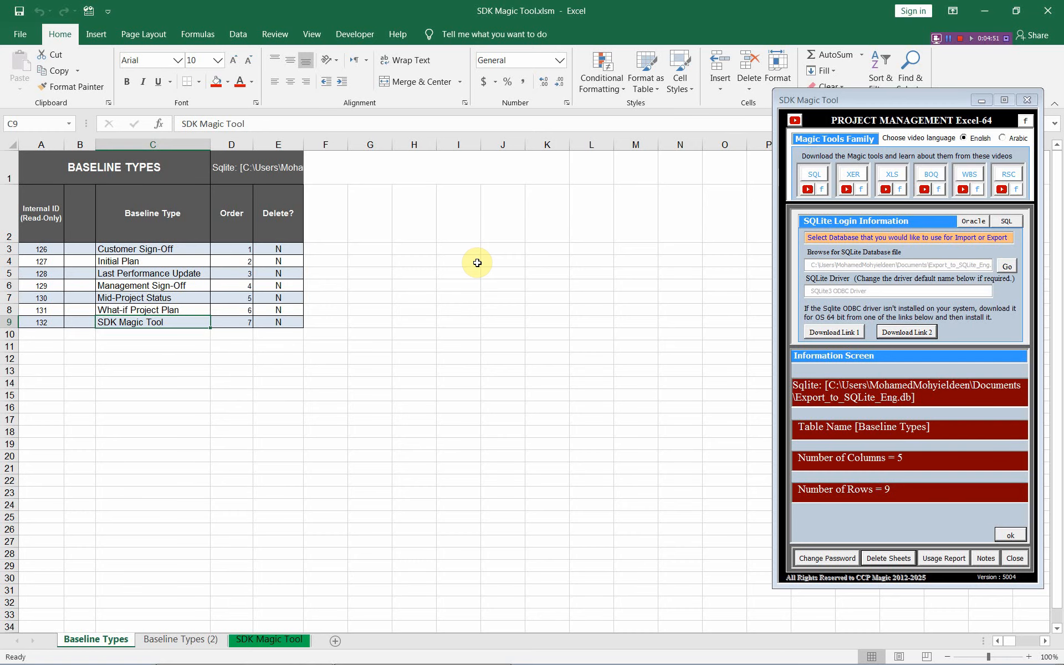